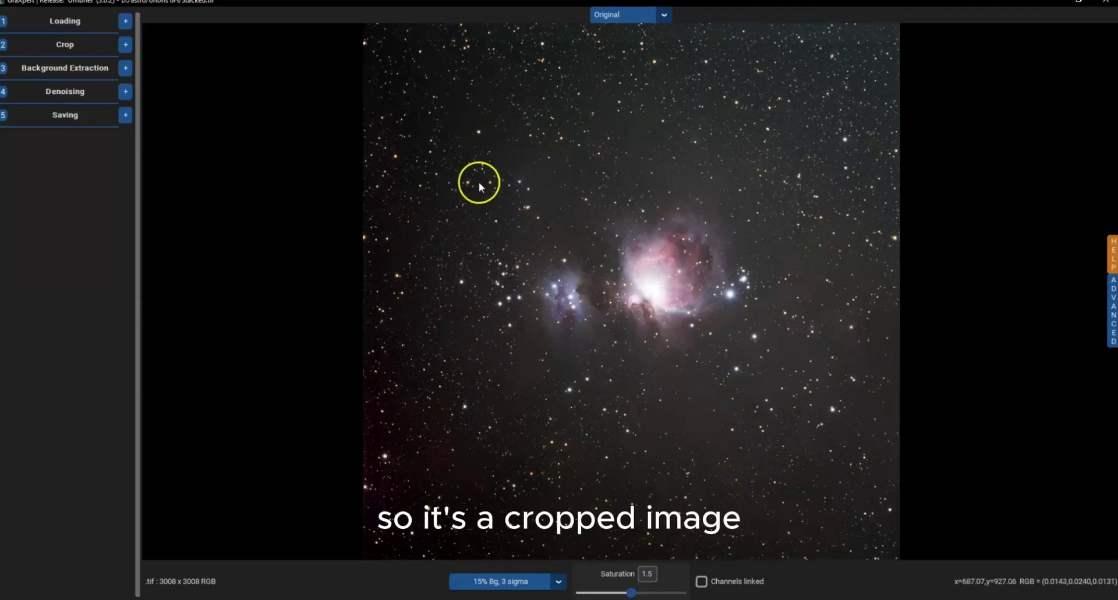
# - Expand GraXpert's Background Extraction and Denoising panels to process the stack with 0.9 smoothing
pyautogui.click(126, 68)
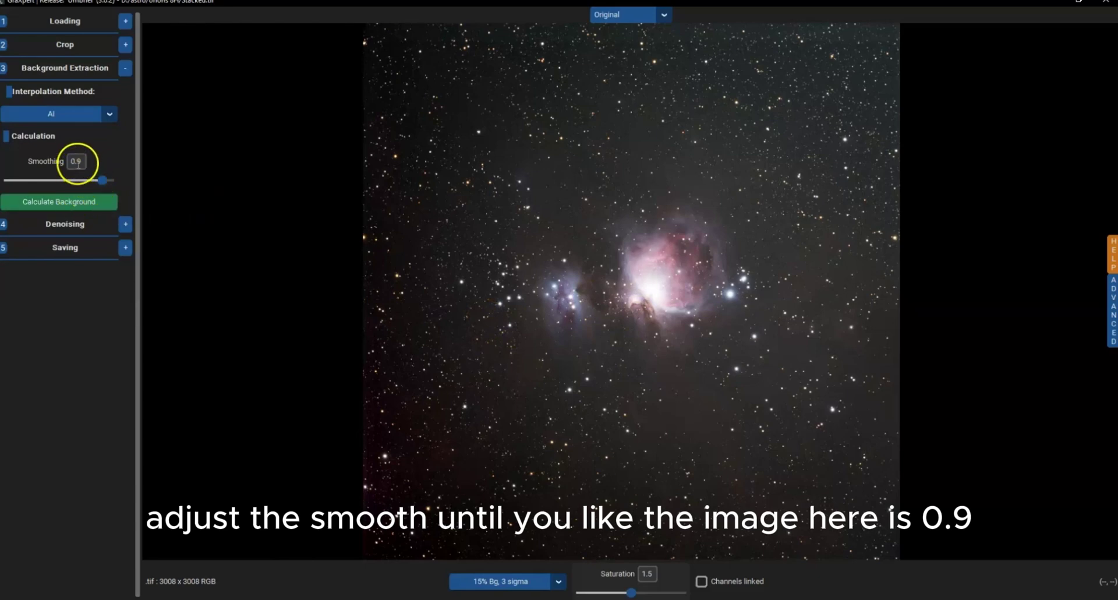
pyautogui.click(125, 223)
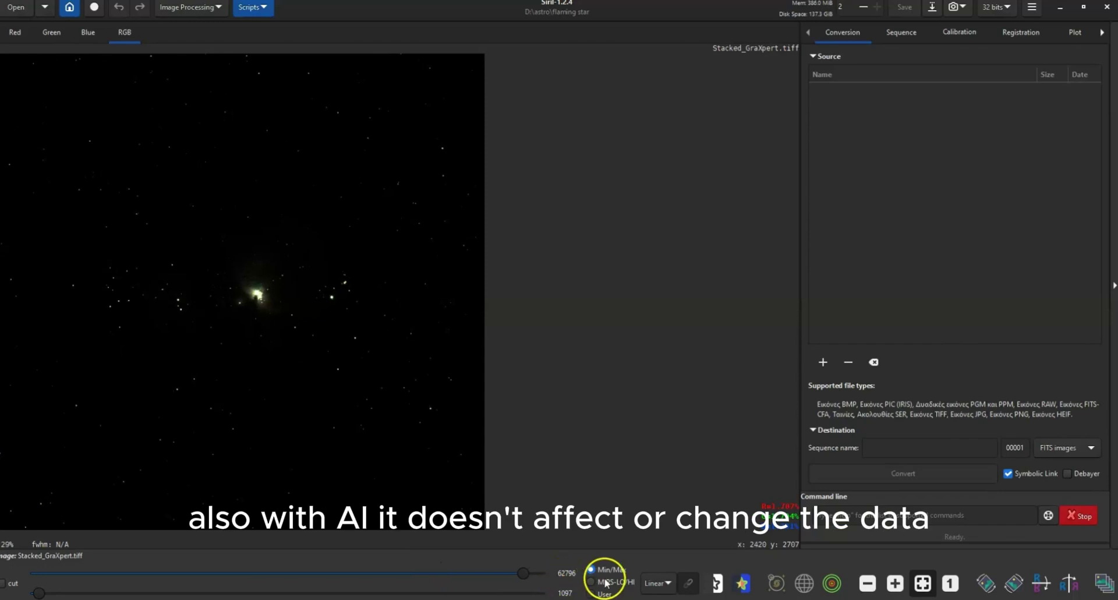
# - Compare the AutoStretch and Linear preview modes, ending in AutoStretch
pyautogui.click(656, 582)
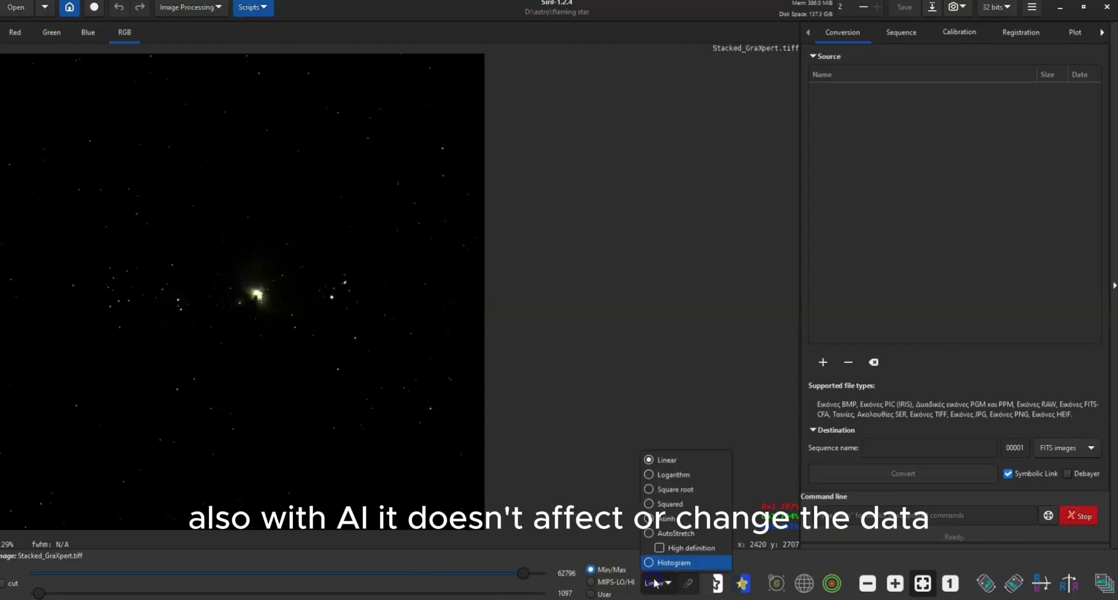
pyautogui.click(674, 534)
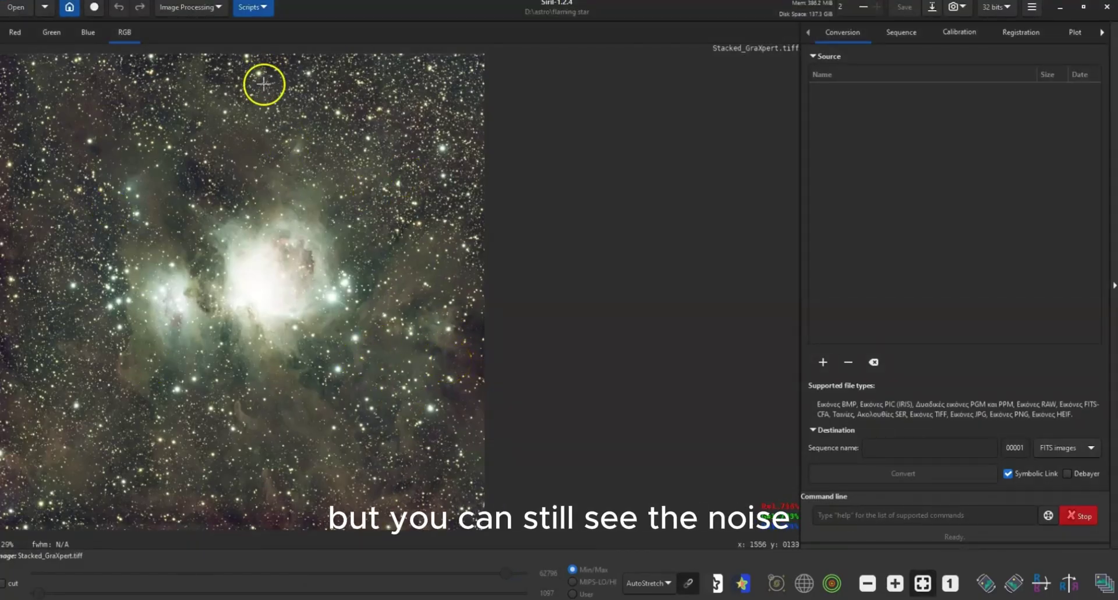
pyautogui.click(648, 583)
pyautogui.click(647, 461)
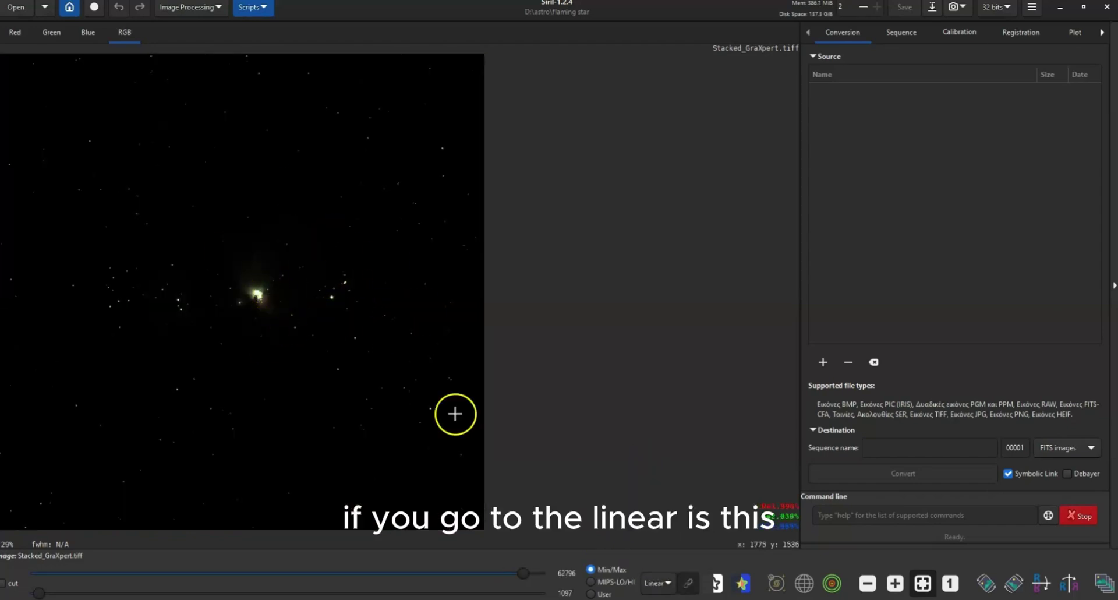
pyautogui.click(655, 582)
pyautogui.click(660, 538)
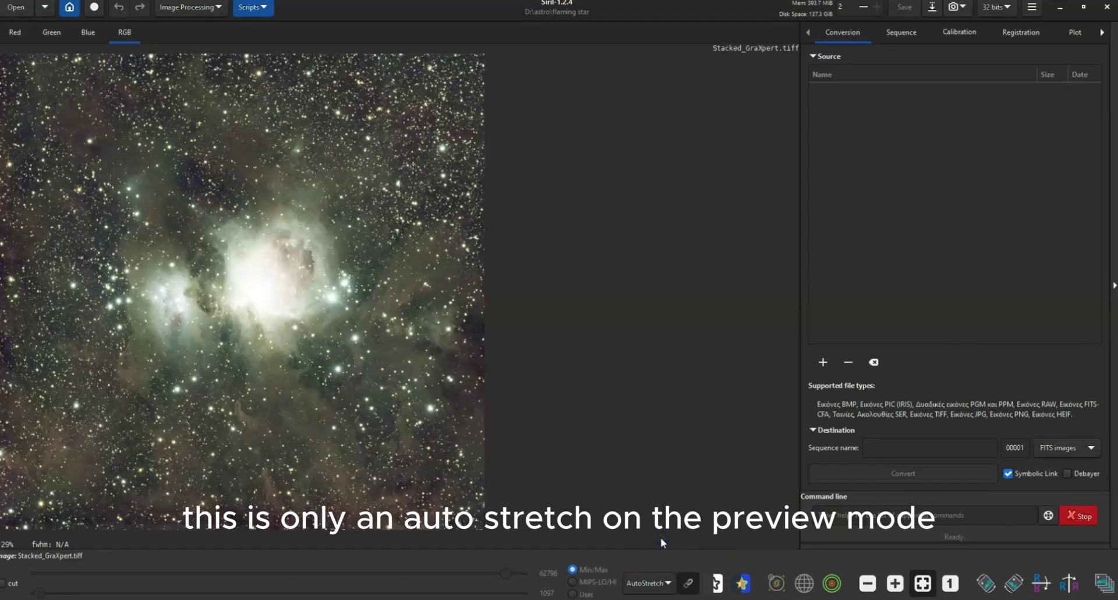
# - Run Photometric Color Calibration with 205.2 mm focal length, 4.29 µm pixels and the NOMAD catalogue
pyautogui.click(205, 12)
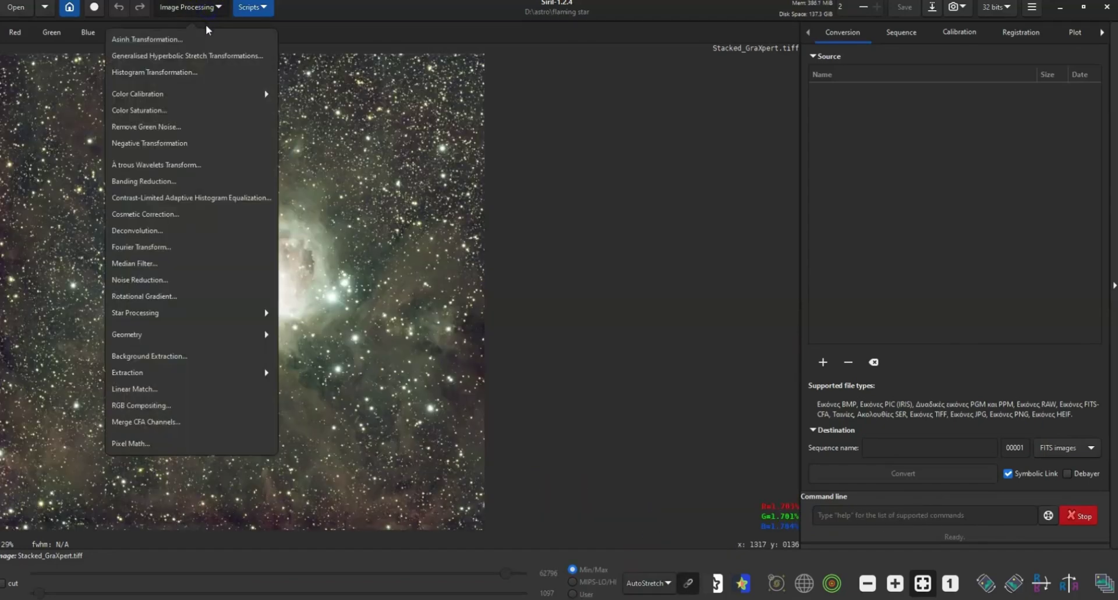
pyautogui.click(189, 127)
pyautogui.click(668, 243)
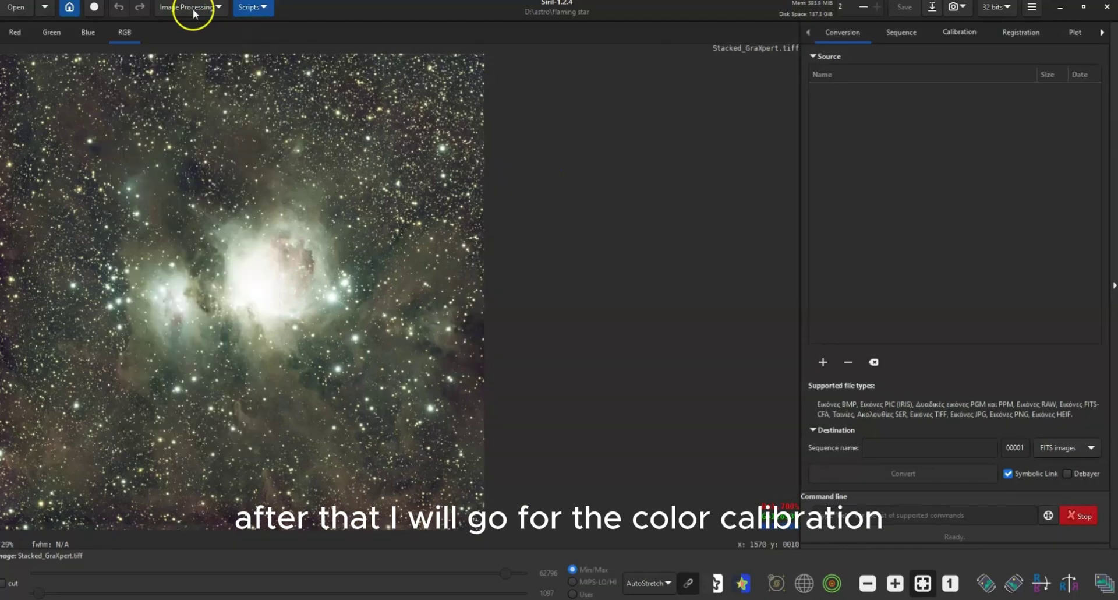
pyautogui.click(195, 7)
pyautogui.click(174, 94)
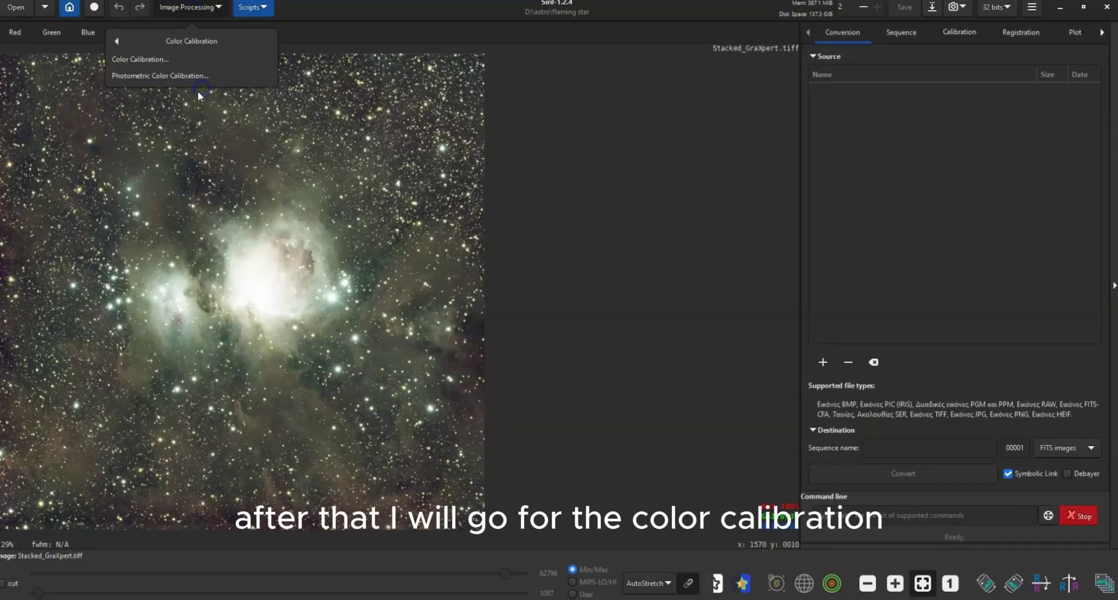
pyautogui.click(169, 76)
pyautogui.click(485, 139)
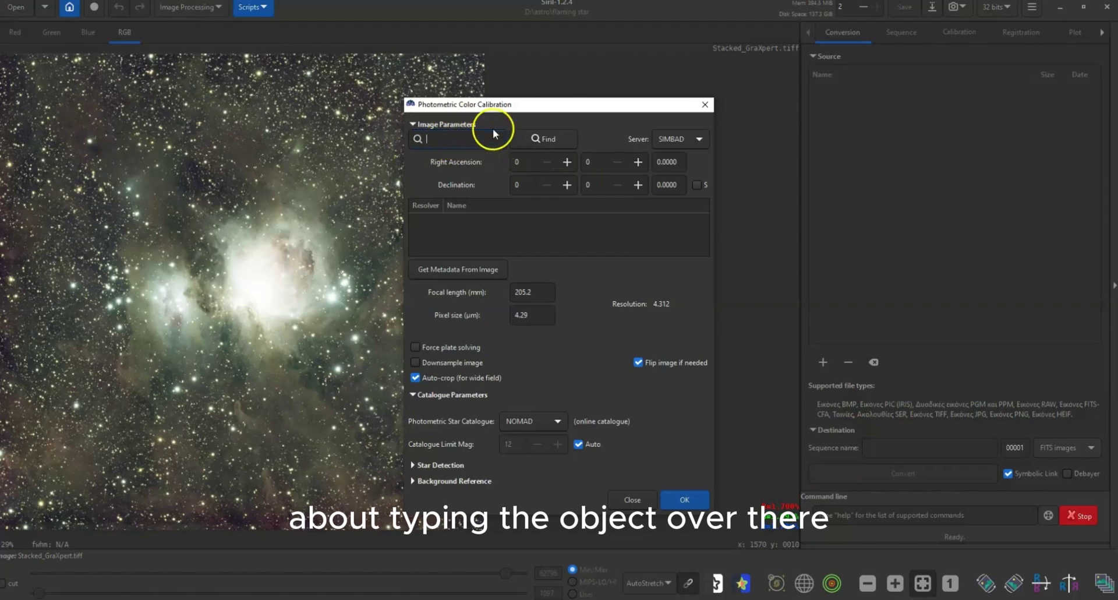
pyautogui.doubleClick(527, 316)
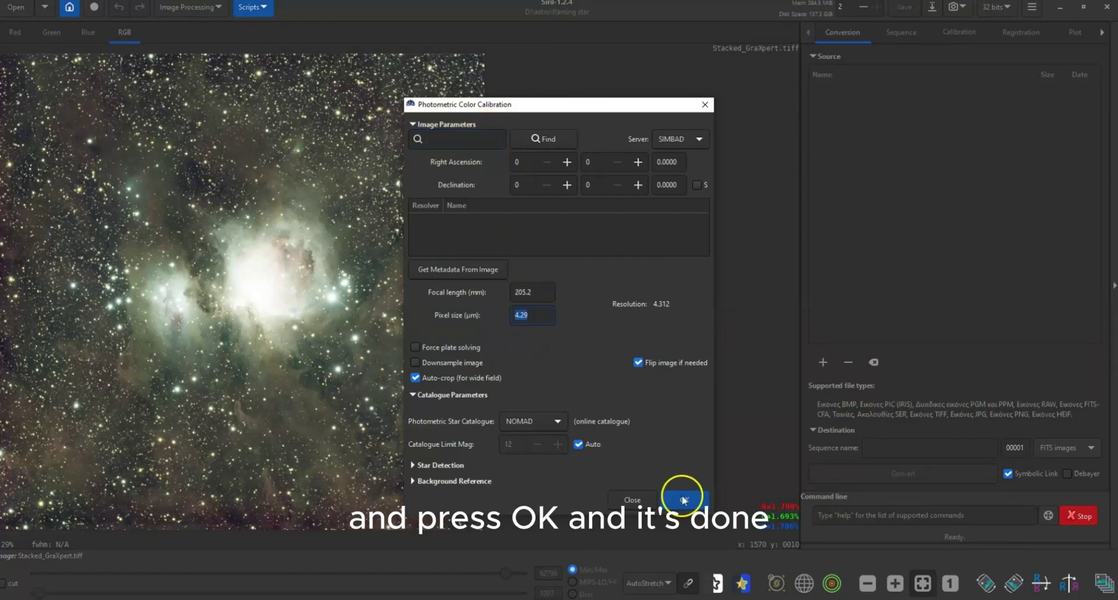
pyautogui.click(685, 500)
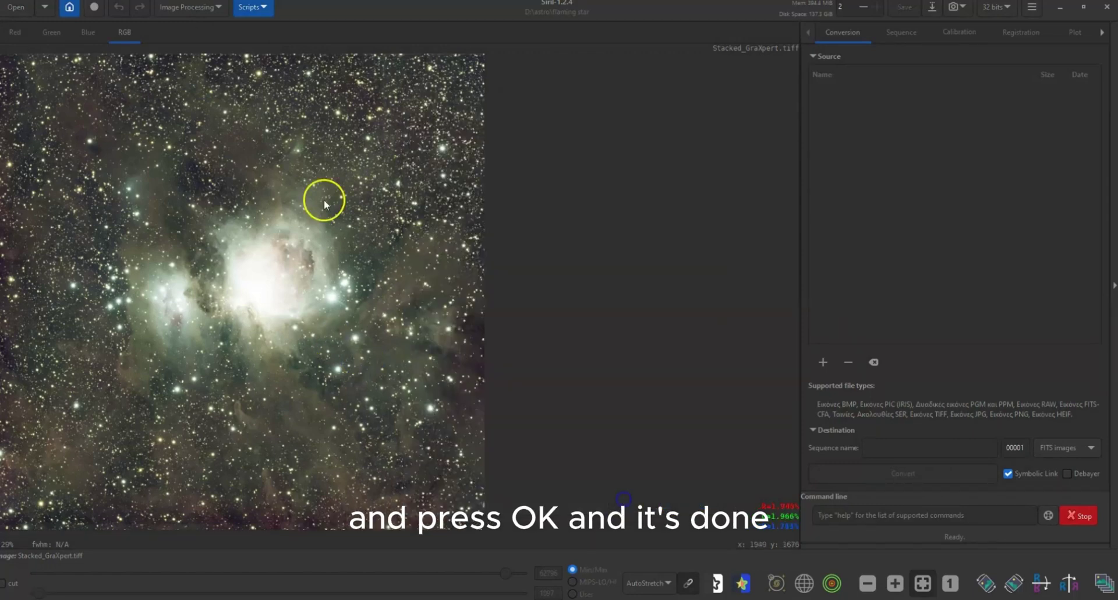
pyautogui.click(216, 8)
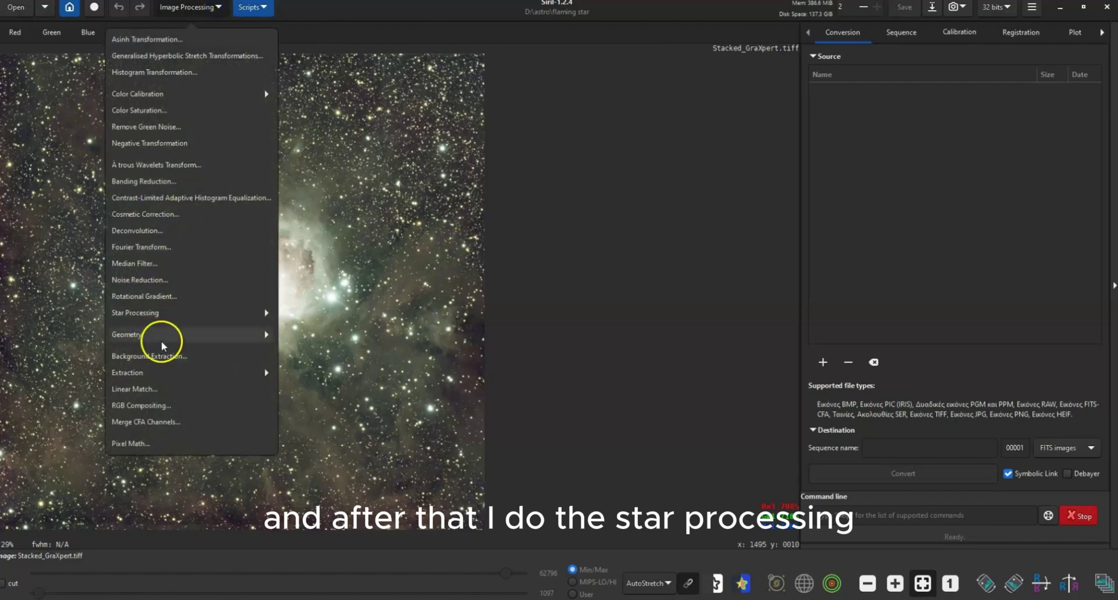
# - Run StarNet Star Removal to create starless_Stacked_GraXpert.fit, then view it in Linear mode
pyautogui.click(169, 318)
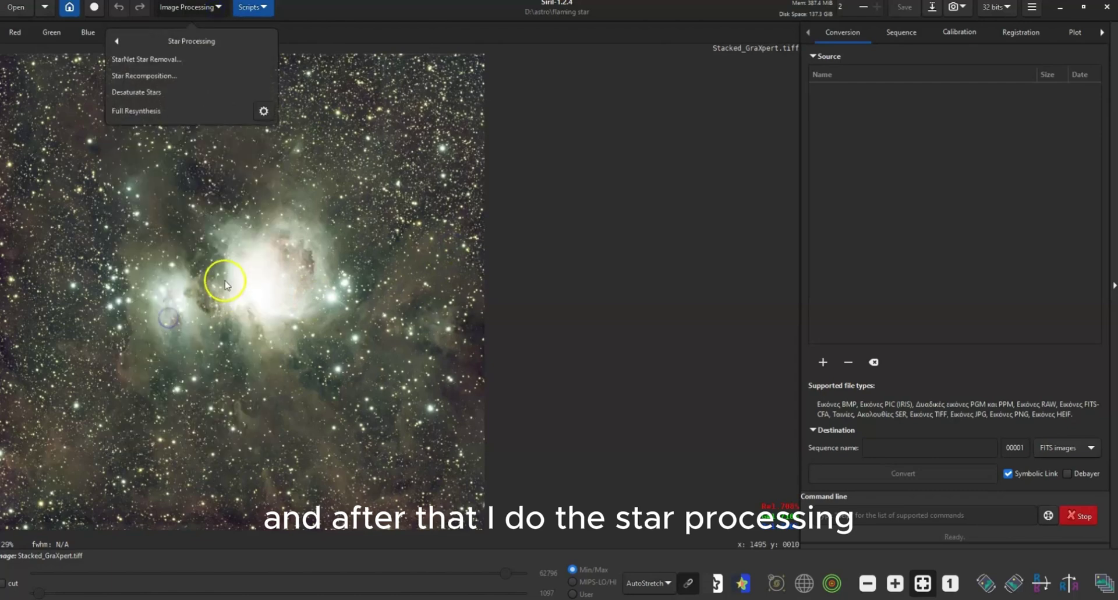
pyautogui.click(205, 60)
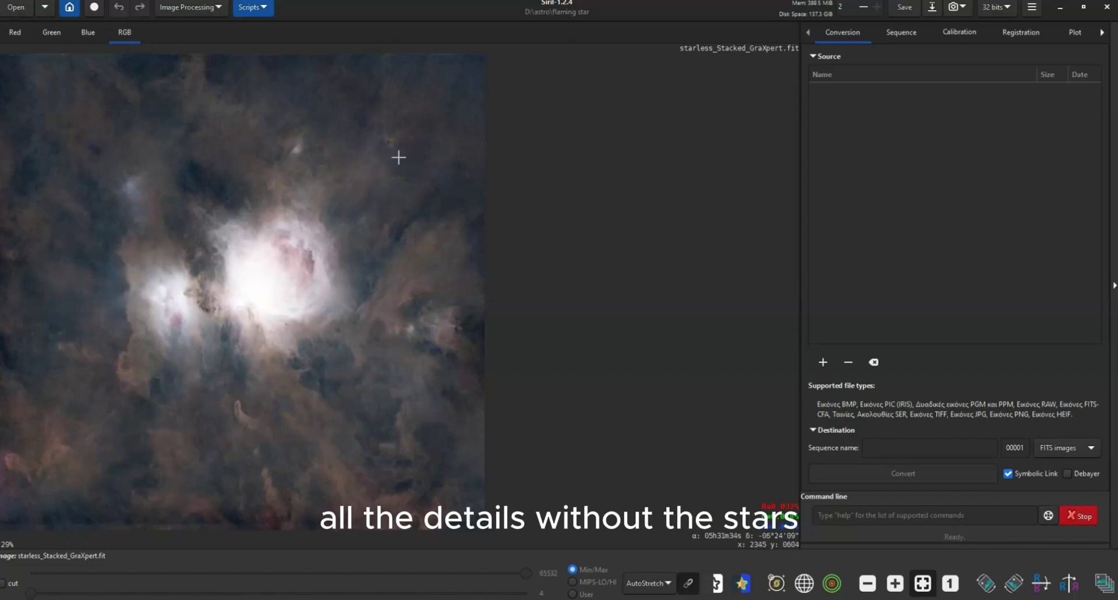
pyautogui.click(642, 579)
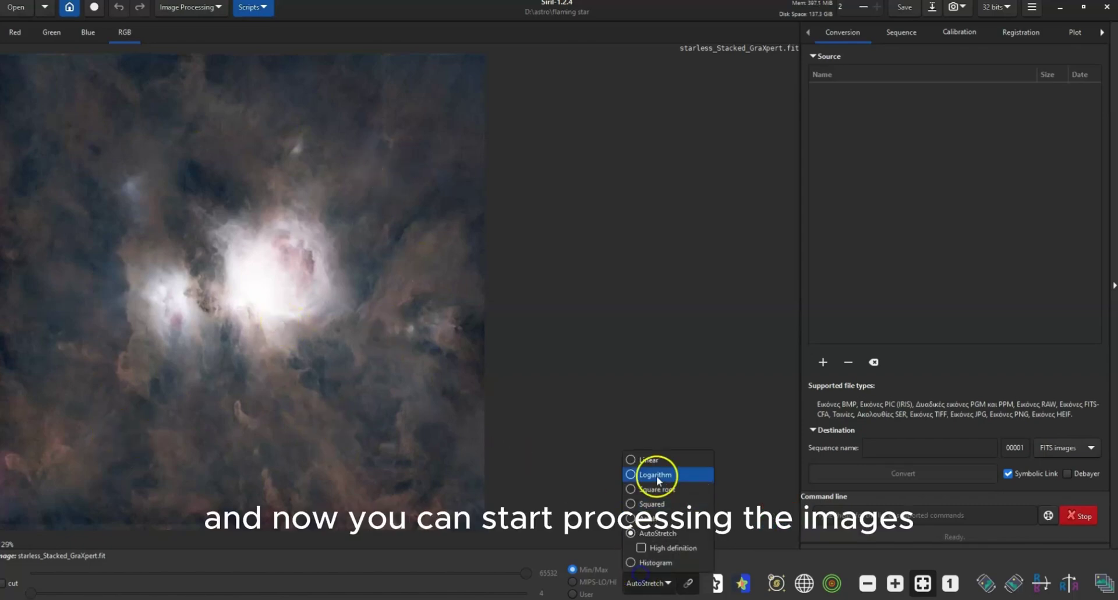
pyautogui.click(653, 462)
pyautogui.click(192, 7)
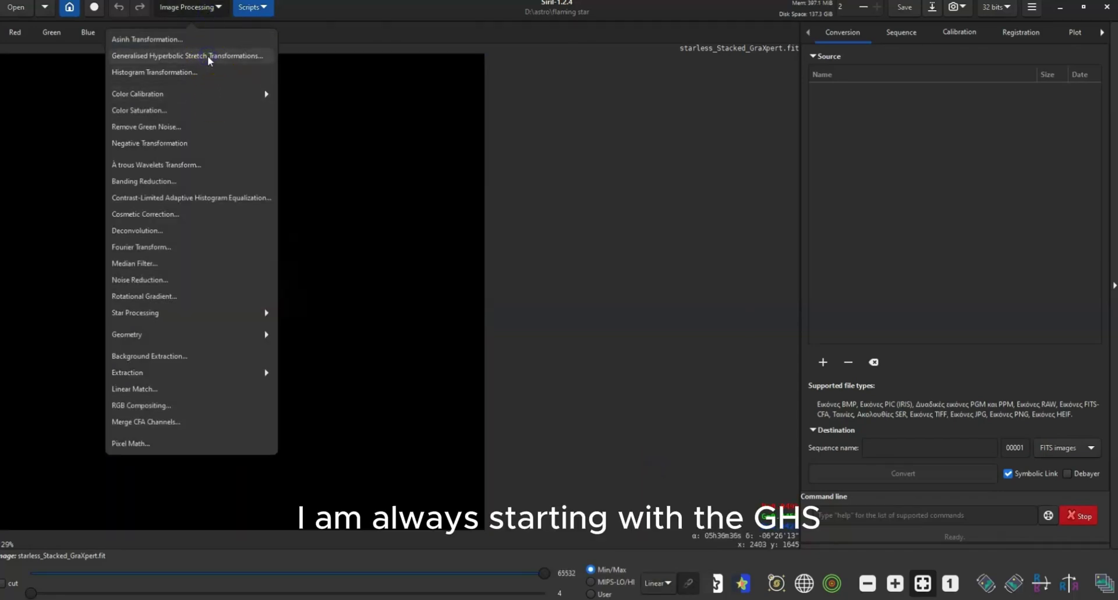
# - Choose Modified arcsinh transform as the stretch type in Generalised Hyperbolic Stretch
pyautogui.click(207, 55)
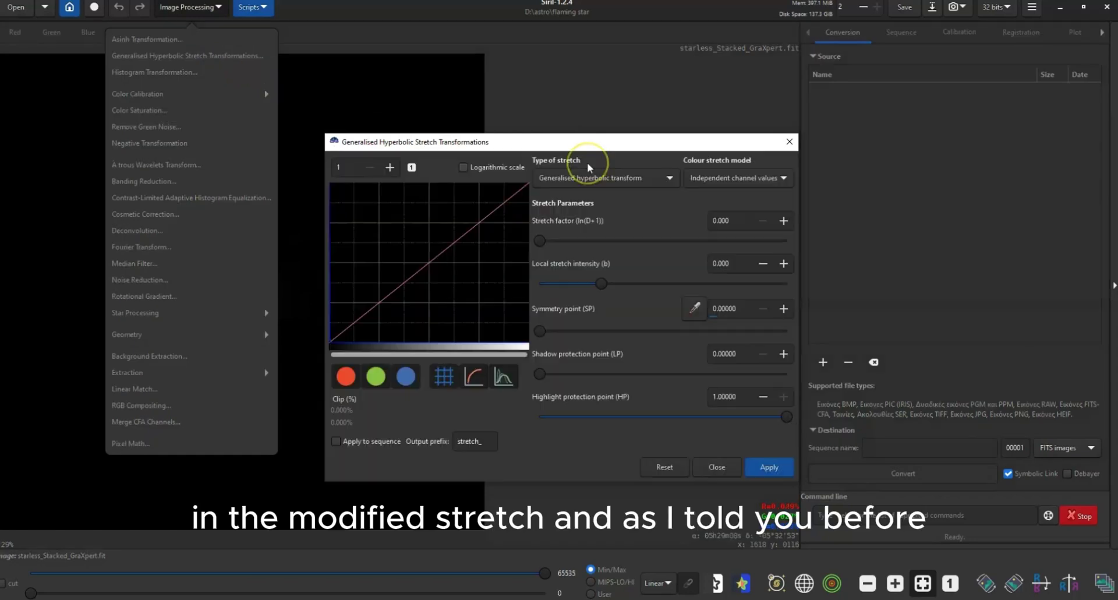
pyautogui.click(592, 175)
pyautogui.click(619, 217)
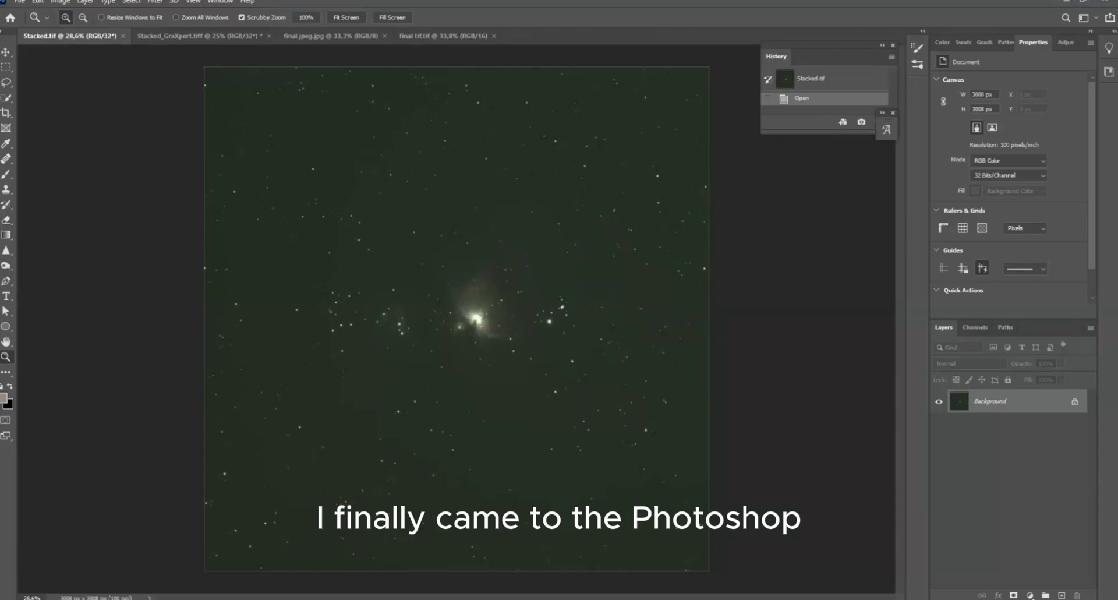
# - Drag starless_birght from the orions 8H folder into Photoshop to open it
pyautogui.click(303, 594)
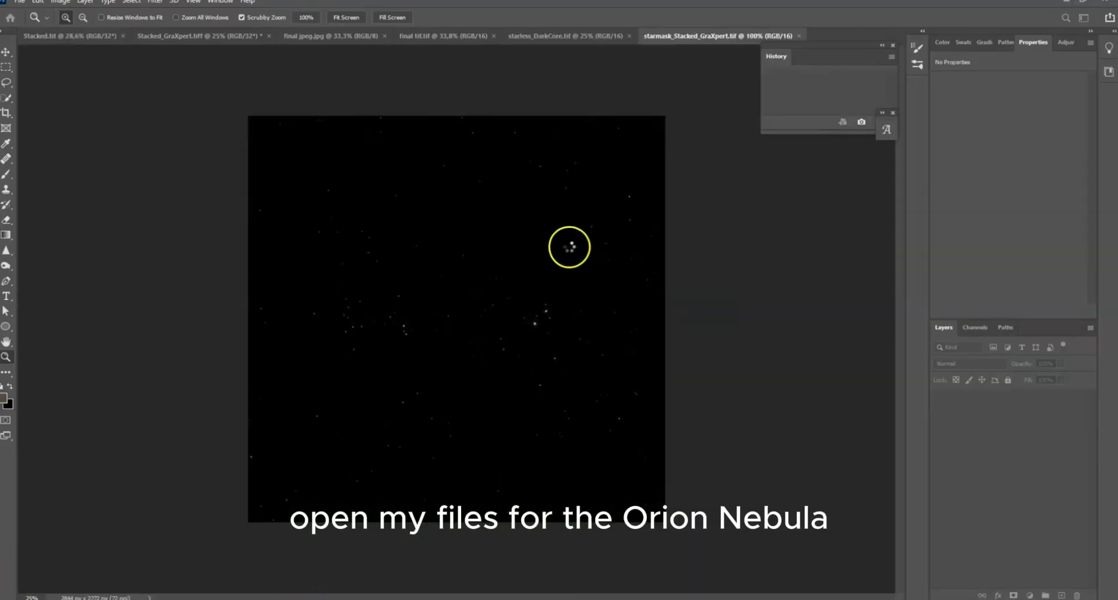
pyautogui.click(372, 597)
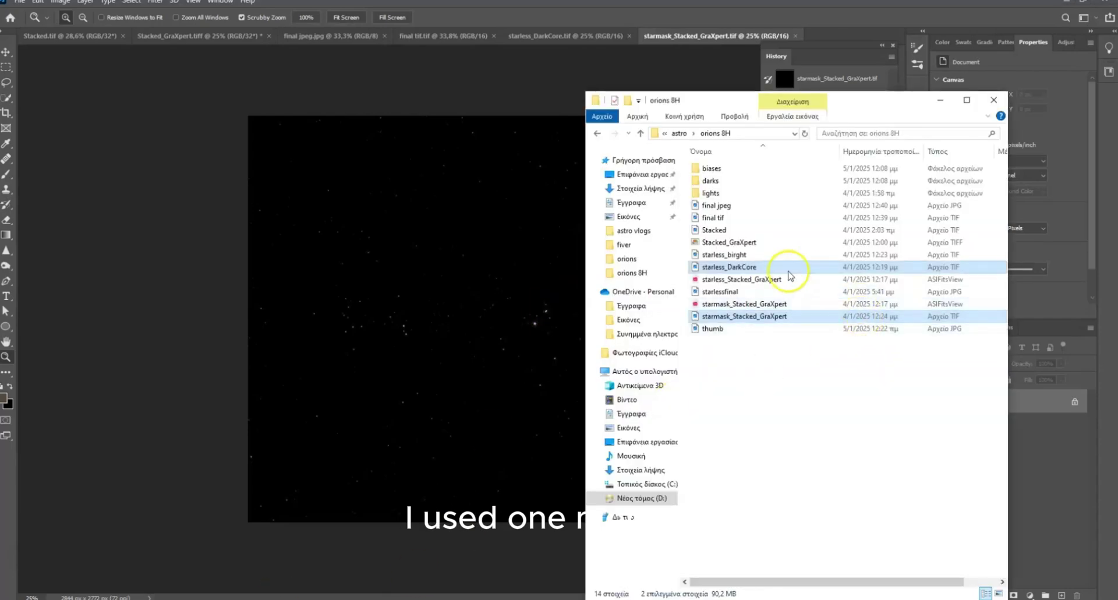
pyautogui.click(751, 256)
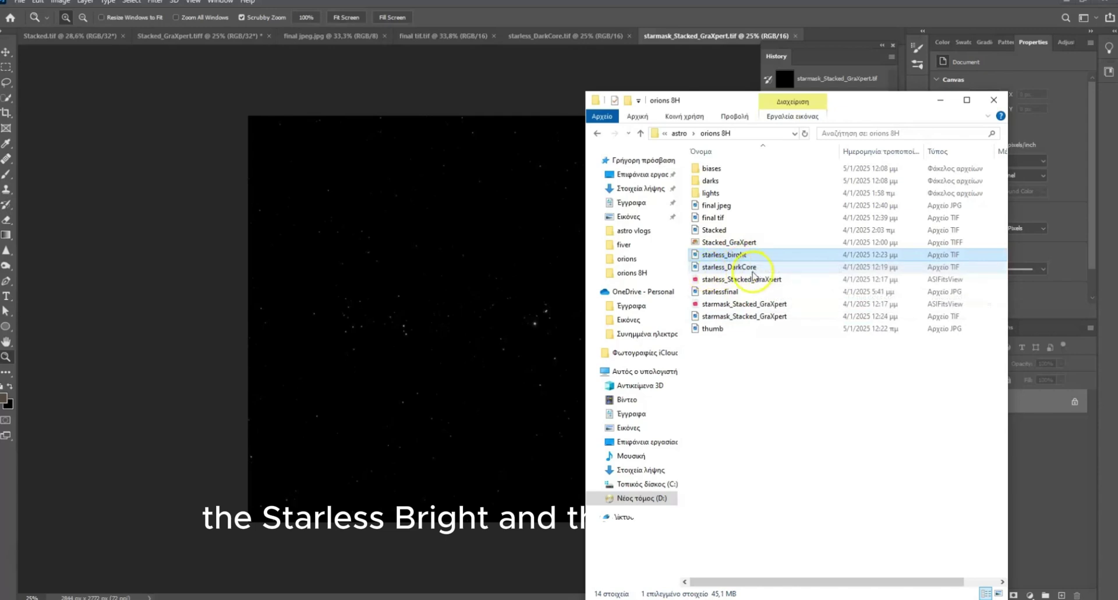
pyautogui.moveTo(748, 256); pyautogui.dragTo(844, 34)
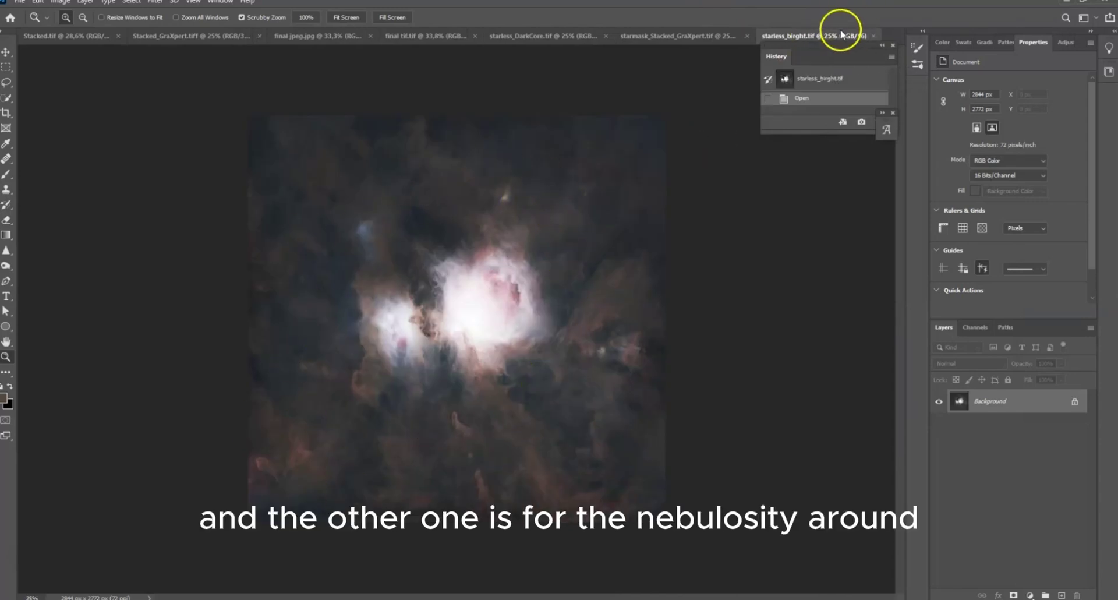
# - Paste the bright image into starless_DarkCore and duplicate its Background layer
pyautogui.moveTo(841, 34); pyautogui.dragTo(692, 35)
pyautogui.click(547, 36)
pyautogui.moveTo(464, 332); pyautogui.dragTo(495, 332)
pyautogui.hotkey('ctrl', 'Tab')
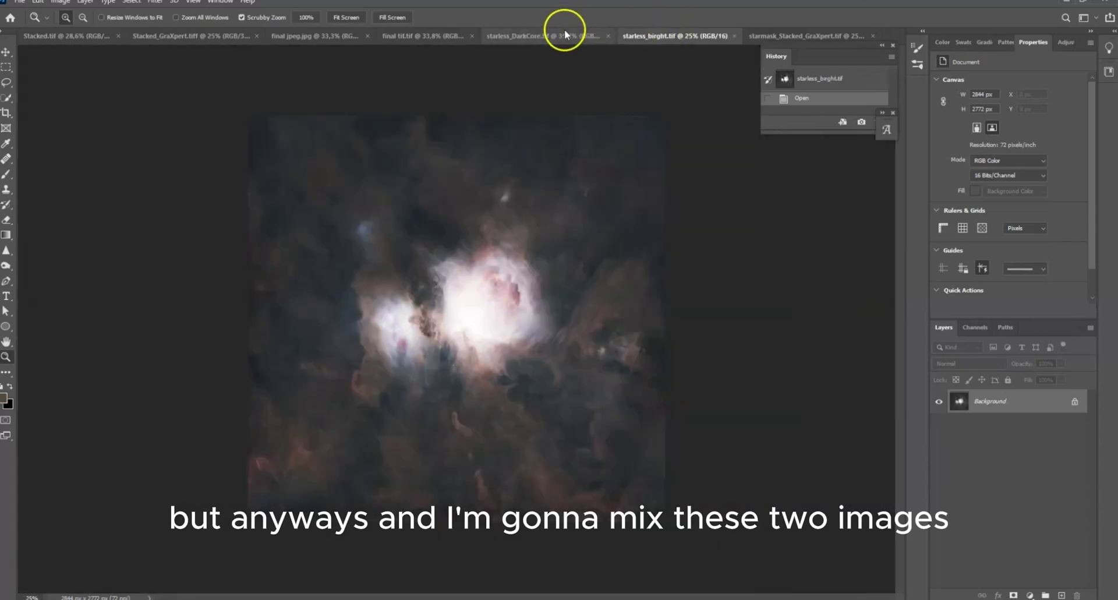
pyautogui.click(530, 40)
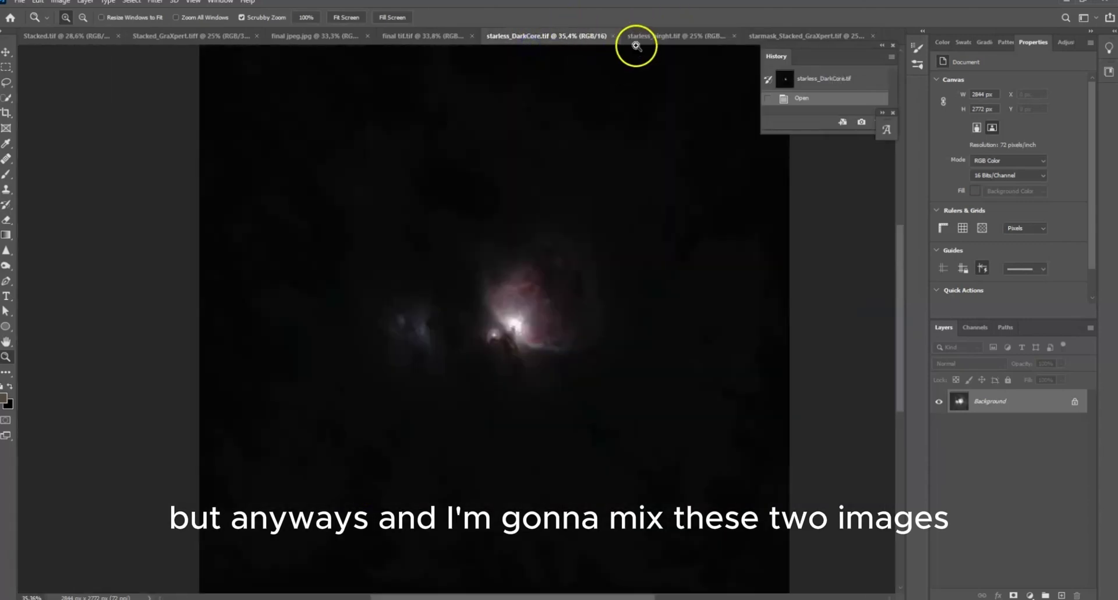
pyautogui.click(637, 38)
pyautogui.click(544, 35)
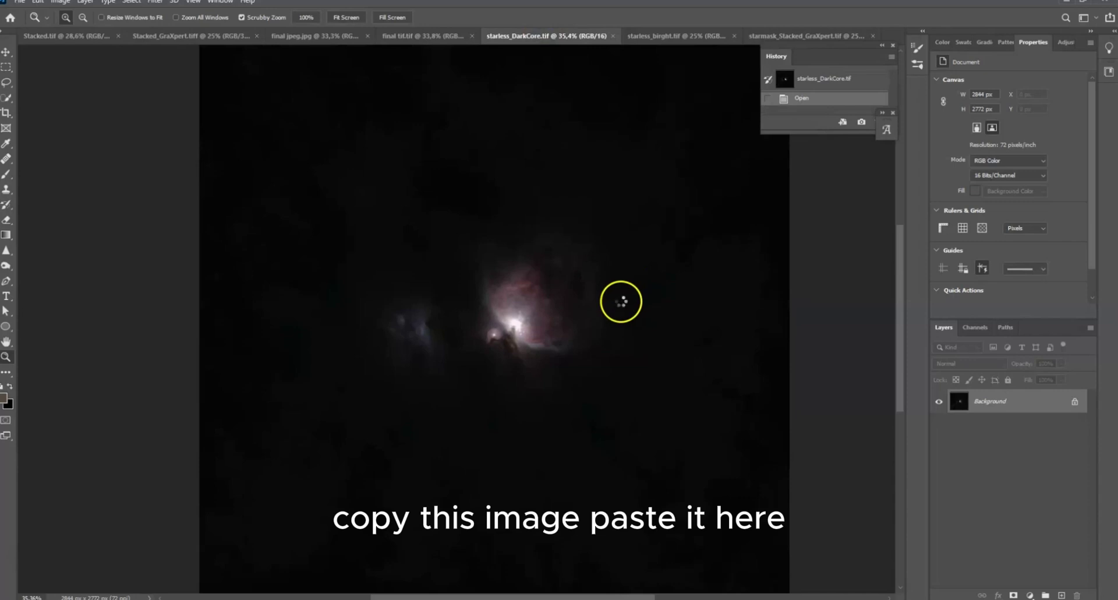
pyautogui.hotkey('ctrl', 'v')
pyautogui.moveTo(991, 425); pyautogui.dragTo(1062, 592)
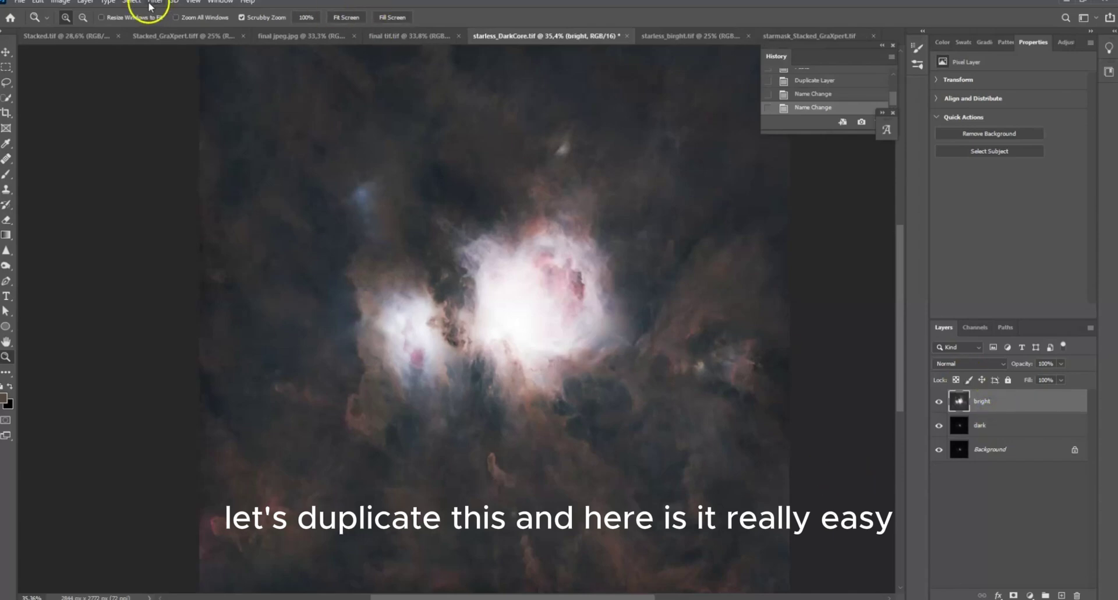
# - Select the Highlights color range with fuzziness lowered to about 14%
pyautogui.click(153, 3)
pyautogui.moveTo(133, 3)
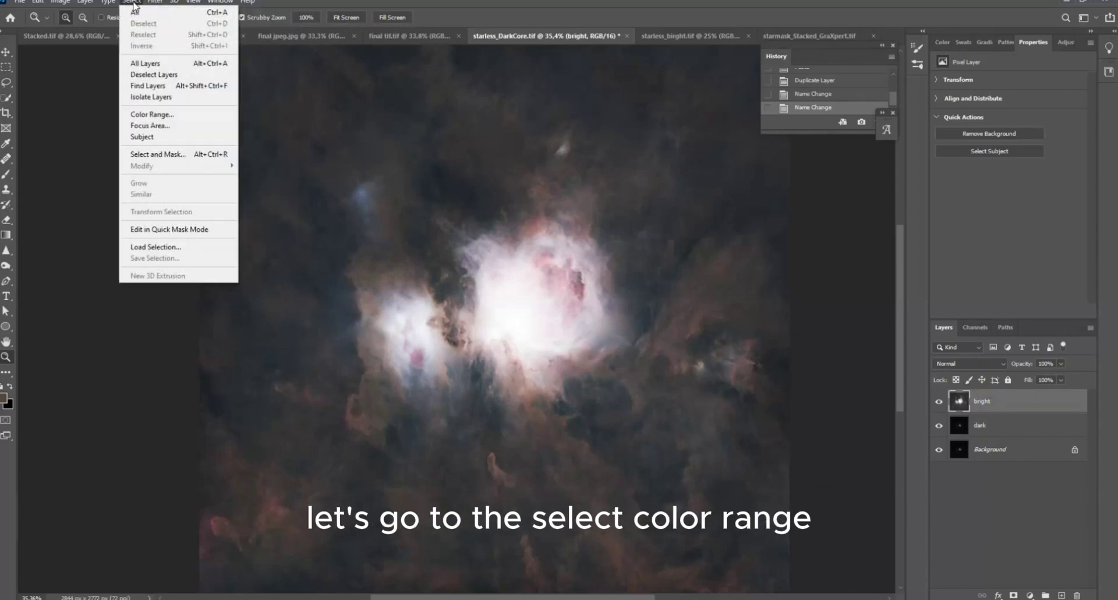
pyautogui.click(178, 116)
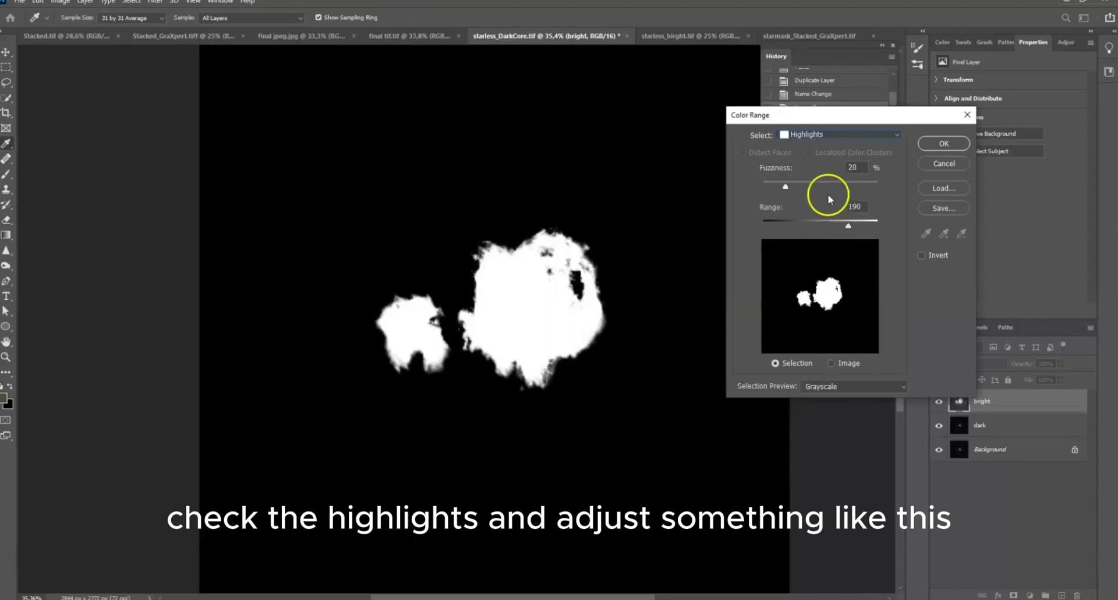
pyautogui.moveTo(785, 187); pyautogui.dragTo(781, 187)
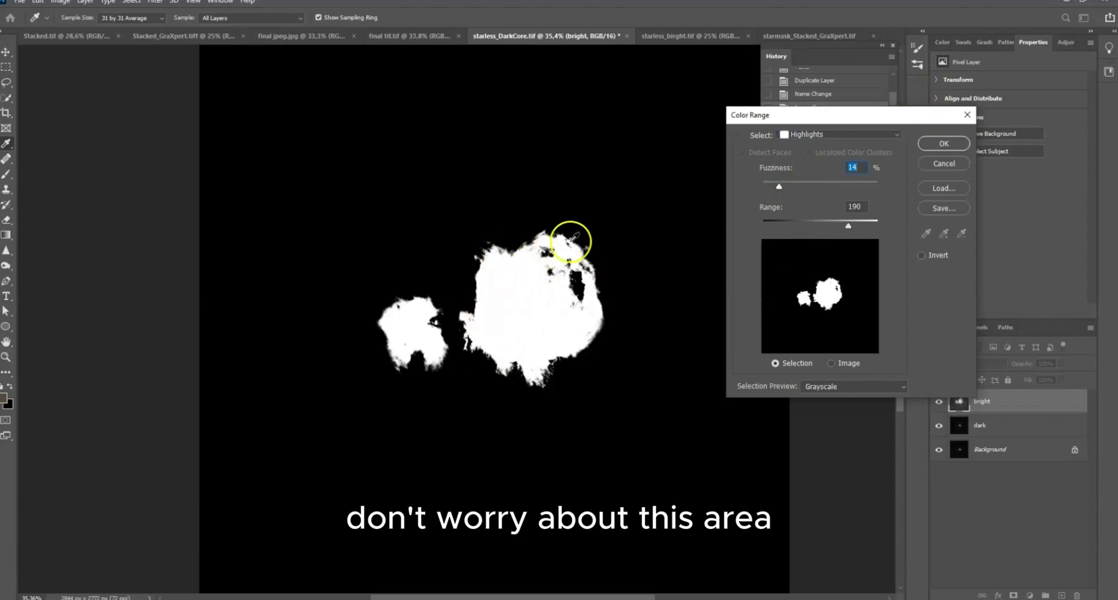
pyautogui.click(961, 141)
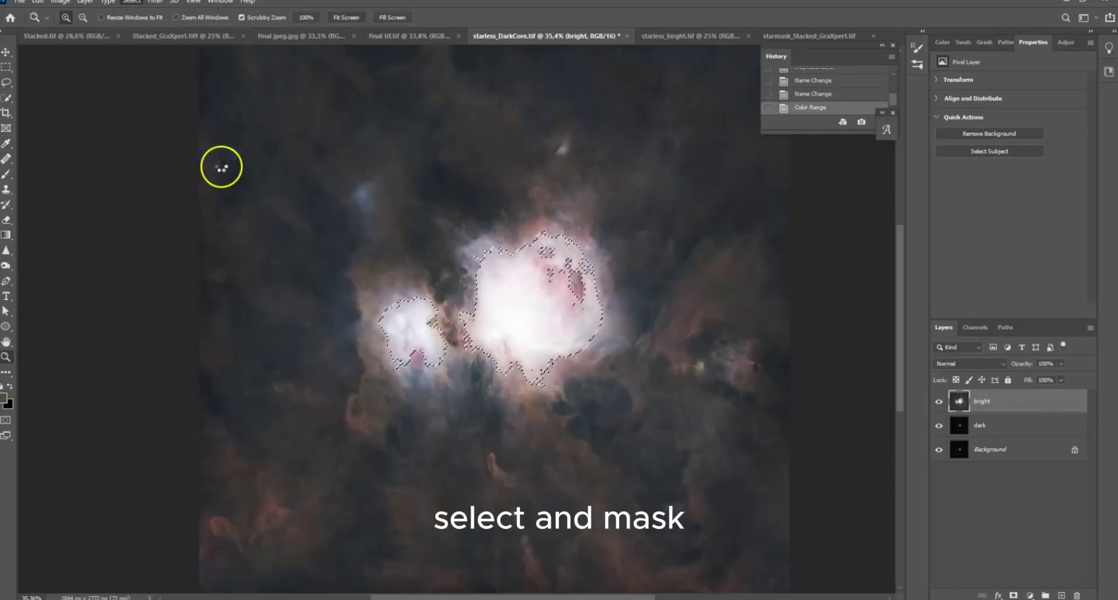
# - Feather the highlights selection to 66,3 px in Select and Mask, then invert it
pyautogui.hotkey('ctrl', 'alt', 'r')
pyautogui.press('k')
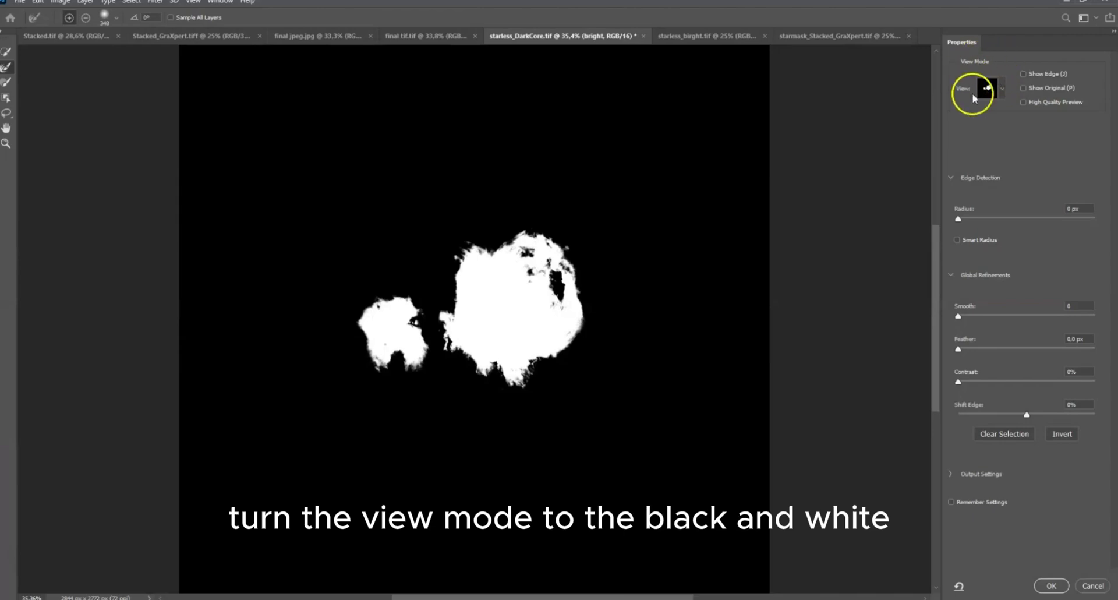
pyautogui.moveTo(958, 349); pyautogui.dragTo(1025, 350)
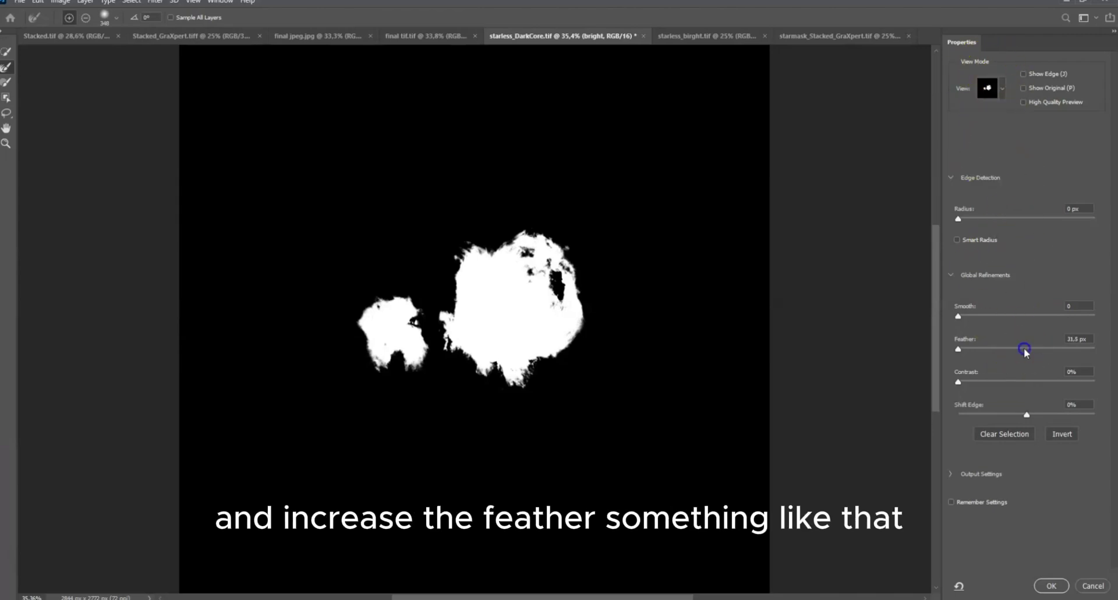
pyautogui.click(976, 339)
pyautogui.moveTo(1024, 349); pyautogui.dragTo(1038, 350)
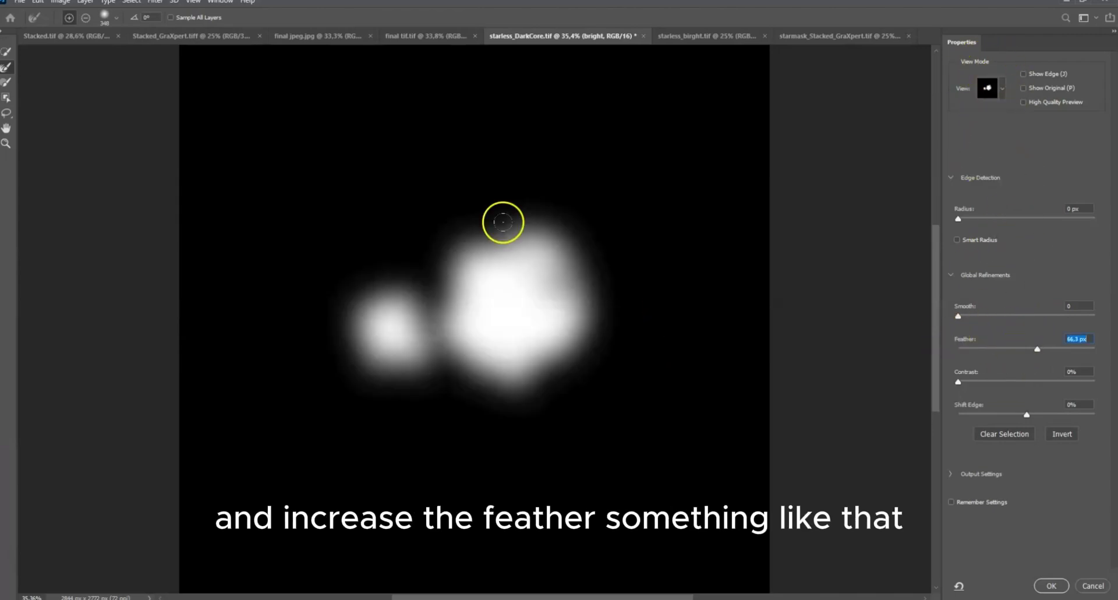
pyautogui.click(1056, 586)
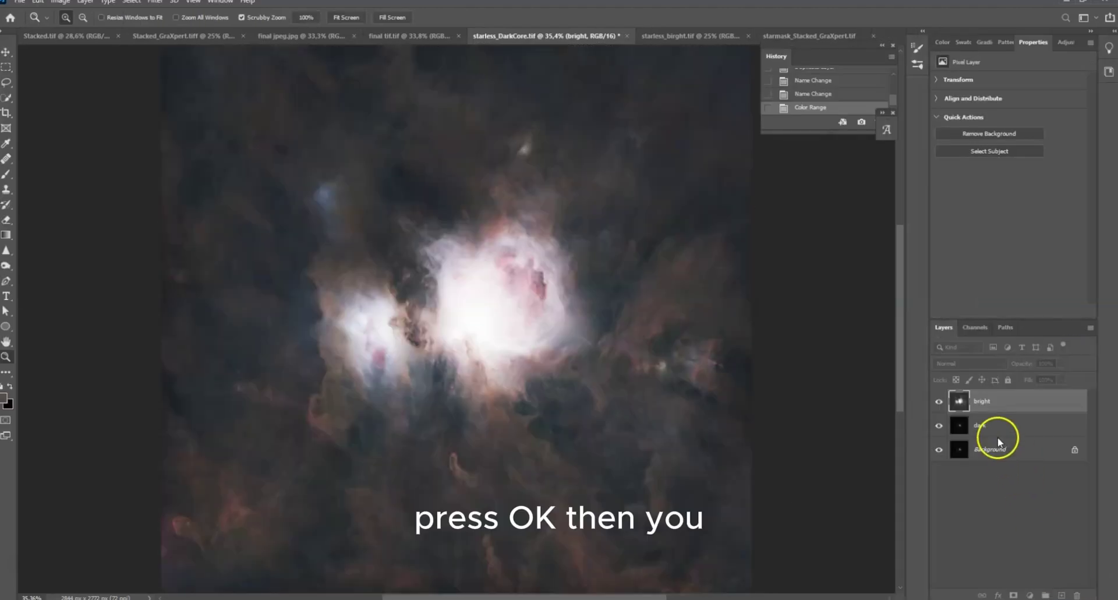
pyautogui.click(133, 2)
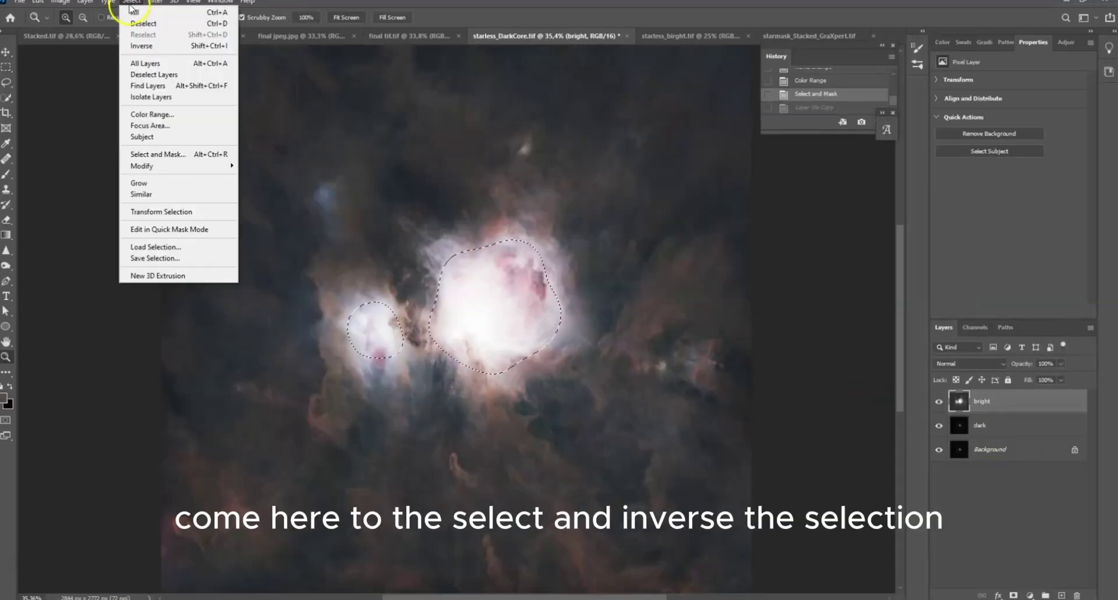
pyautogui.click(150, 47)
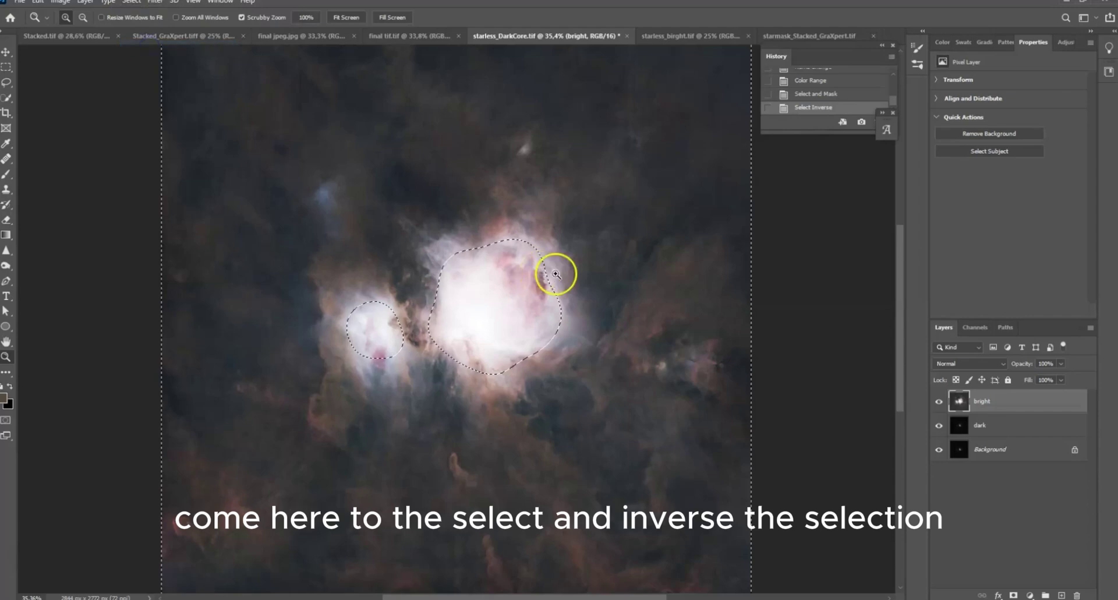
# - Add a layer mask to the bright layer and check the blend by toggling the dark and Background layers
pyautogui.scroll(-1, 620, 300)
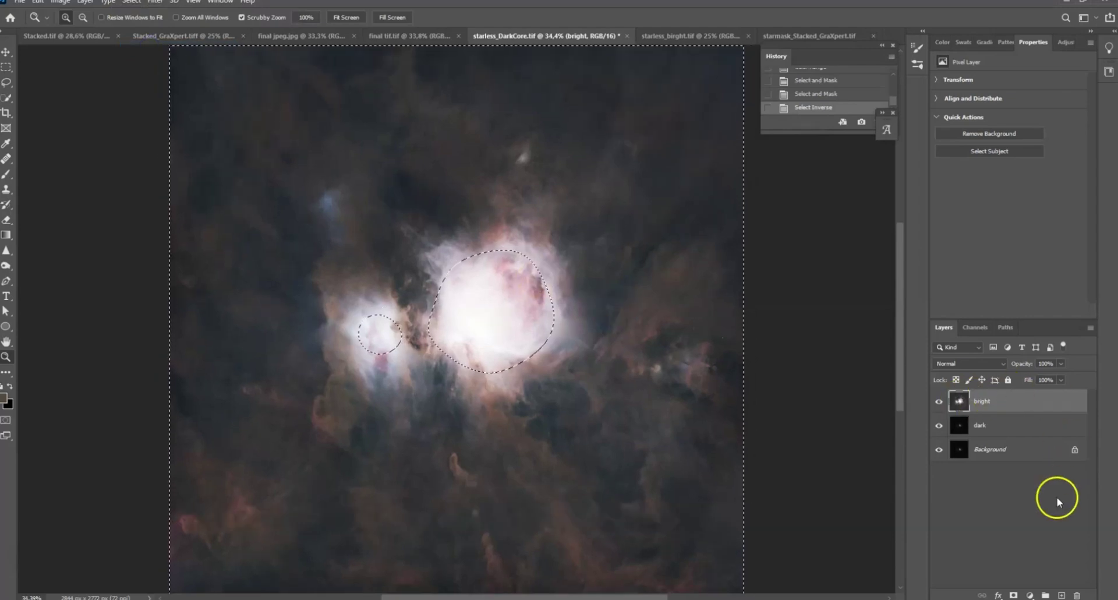
pyautogui.click(1014, 595)
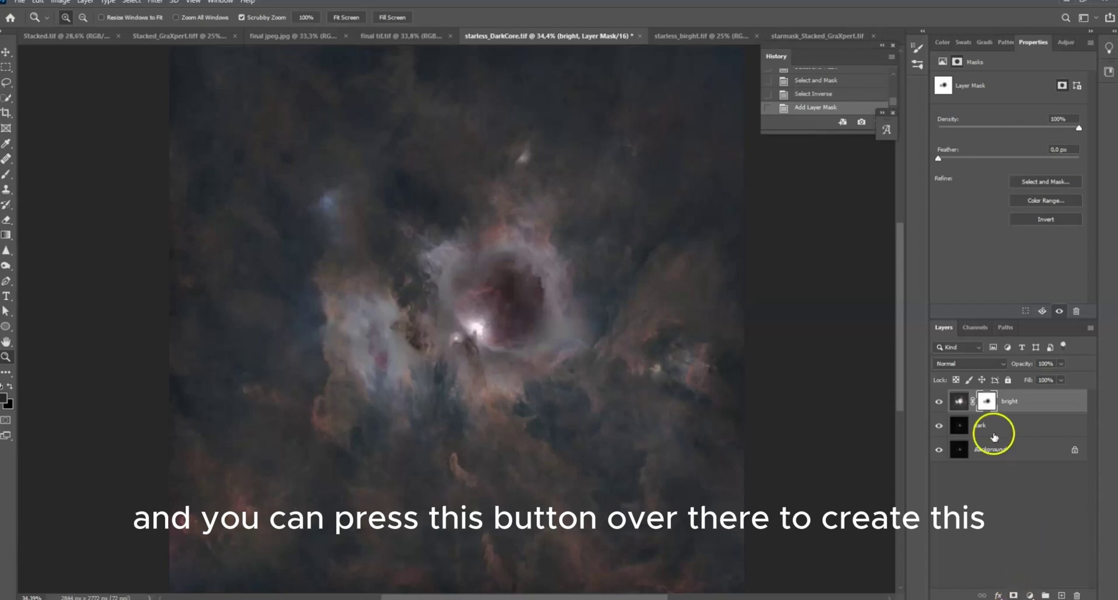
pyautogui.moveTo(508, 312); pyautogui.dragTo(542, 322)
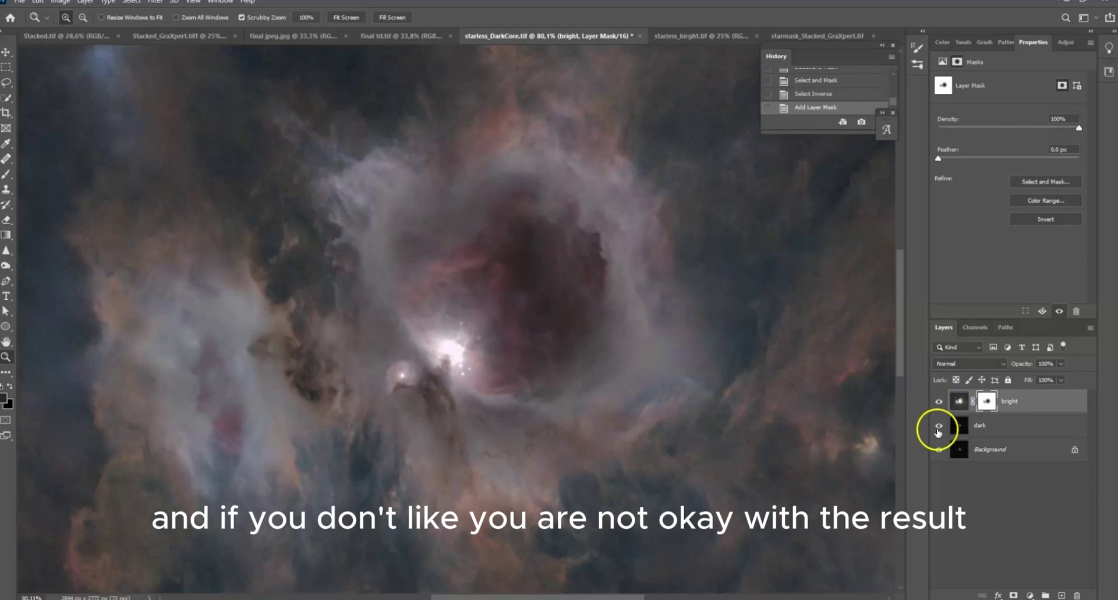
pyautogui.click(939, 426)
pyautogui.click(939, 451)
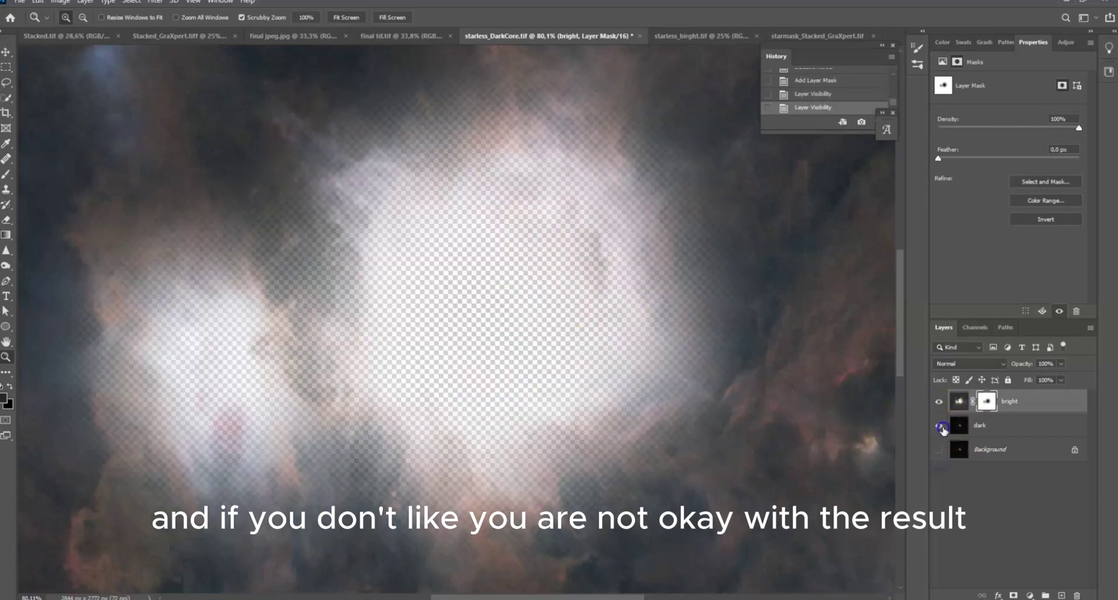
pyautogui.click(939, 425)
pyautogui.moveTo(671, 330); pyautogui.dragTo(594, 322)
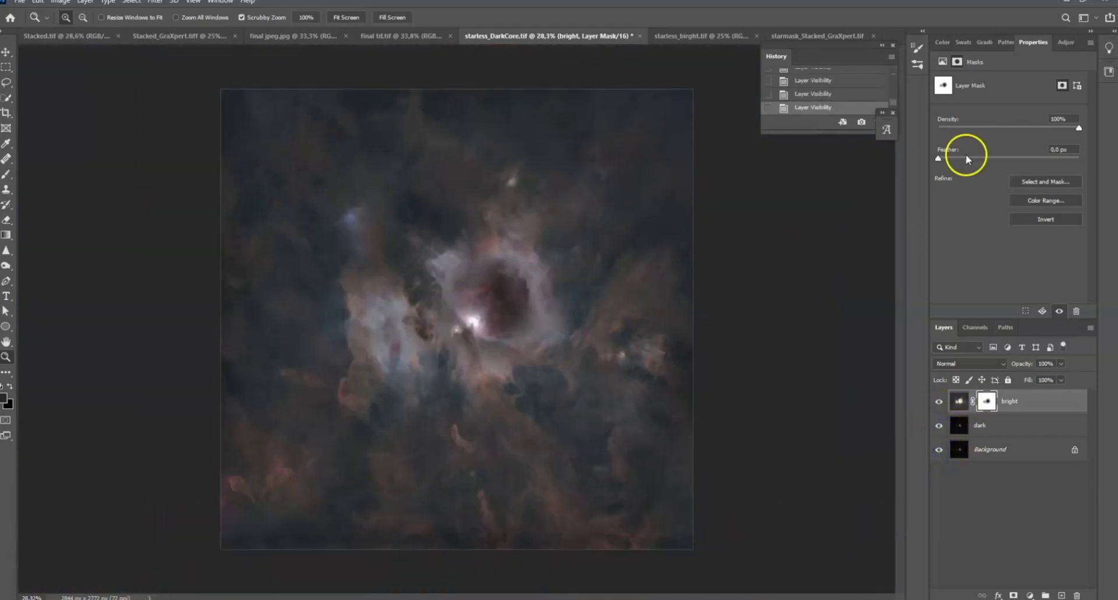
# - Feather the bright layer's mask to about 133.3 px, then zoom in on the core to check the blend
pyautogui.click(964, 155)
pyautogui.moveTo(965, 156); pyautogui.dragTo(995, 158)
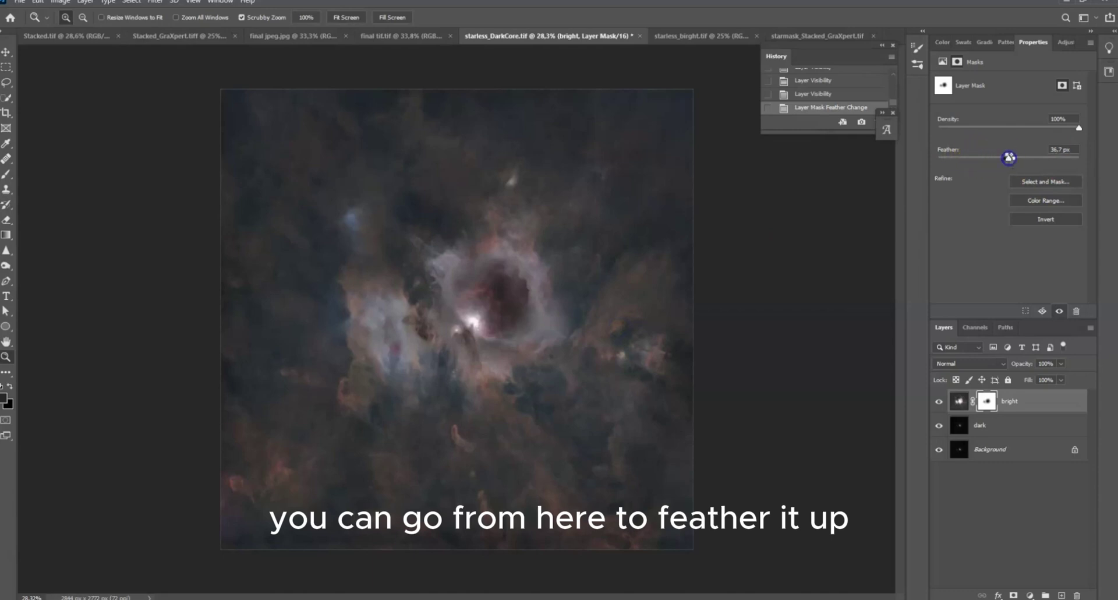
pyautogui.moveTo(1066, 158); pyautogui.dragTo(1044, 158)
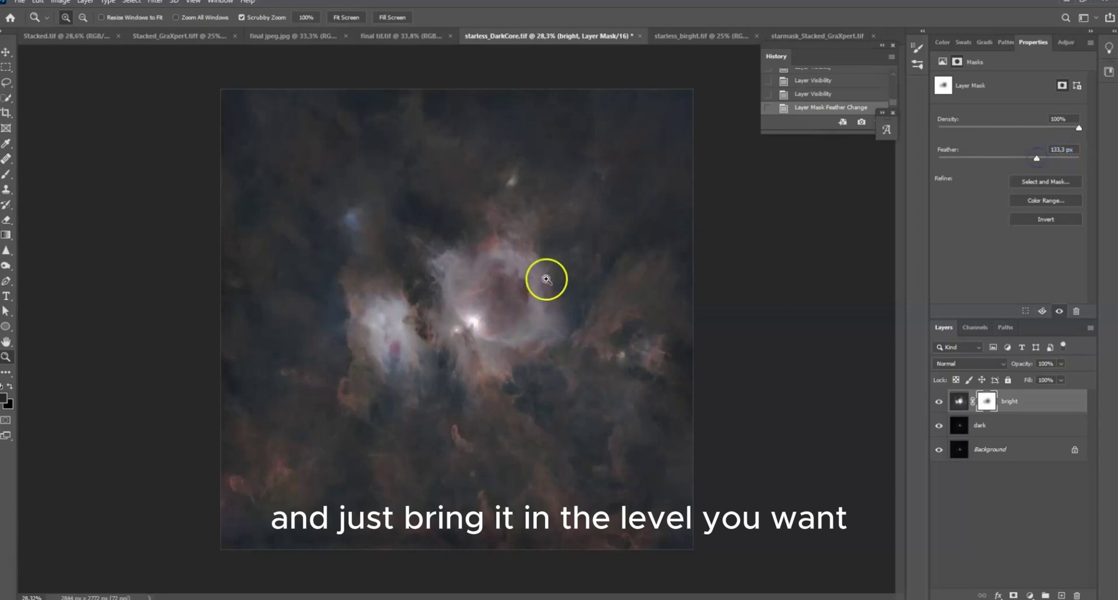
pyautogui.moveTo(466, 321); pyautogui.dragTo(513, 325)
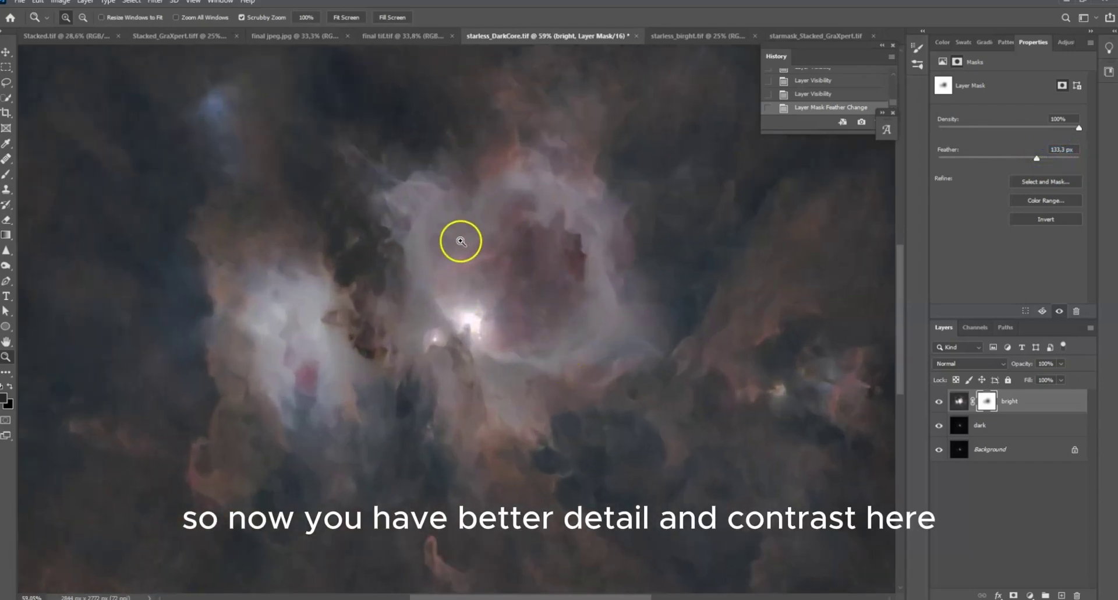
pyautogui.moveTo(619, 330); pyautogui.dragTo(570, 324)
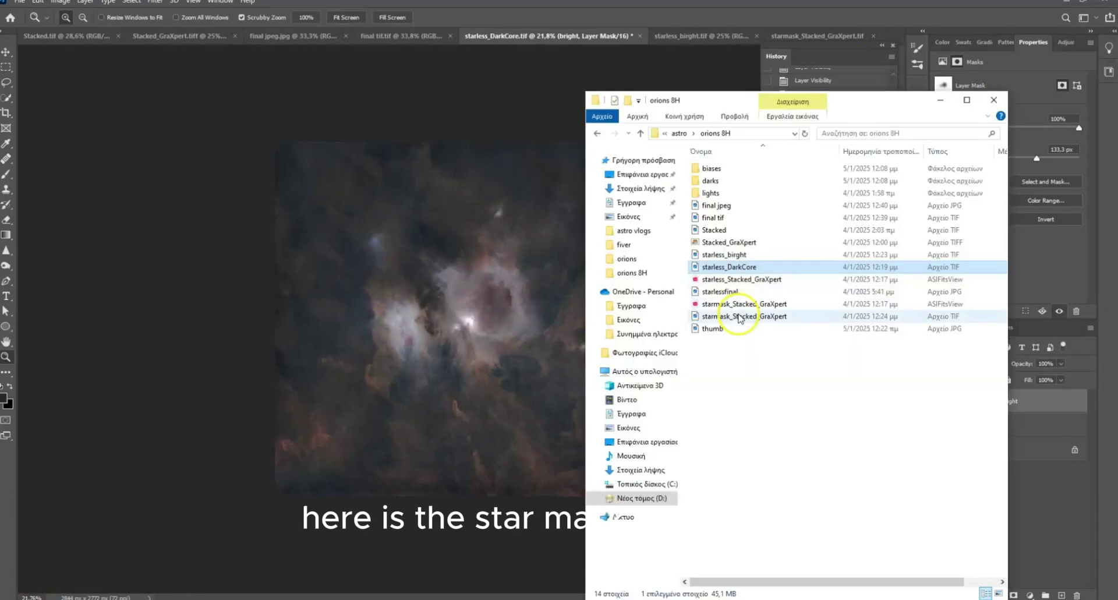
# - Open starmask_Stacked_GraXpert.tif and brighten its stars with two Levels passes, midtones at 2.02
pyautogui.click(740, 316)
pyautogui.moveTo(751, 315); pyautogui.dragTo(888, 35)
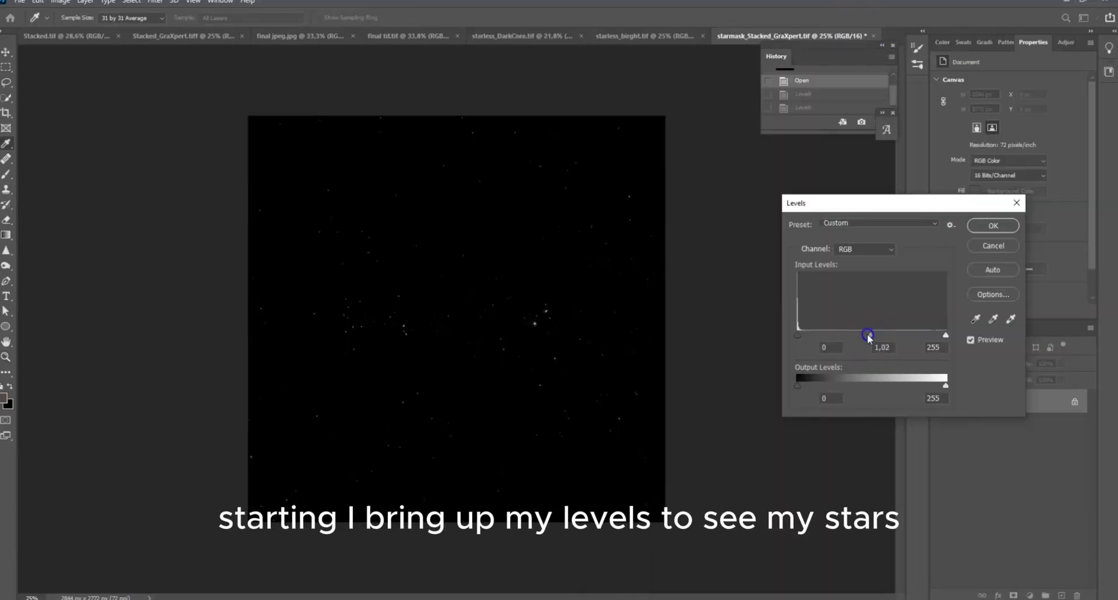
pyautogui.click(993, 226)
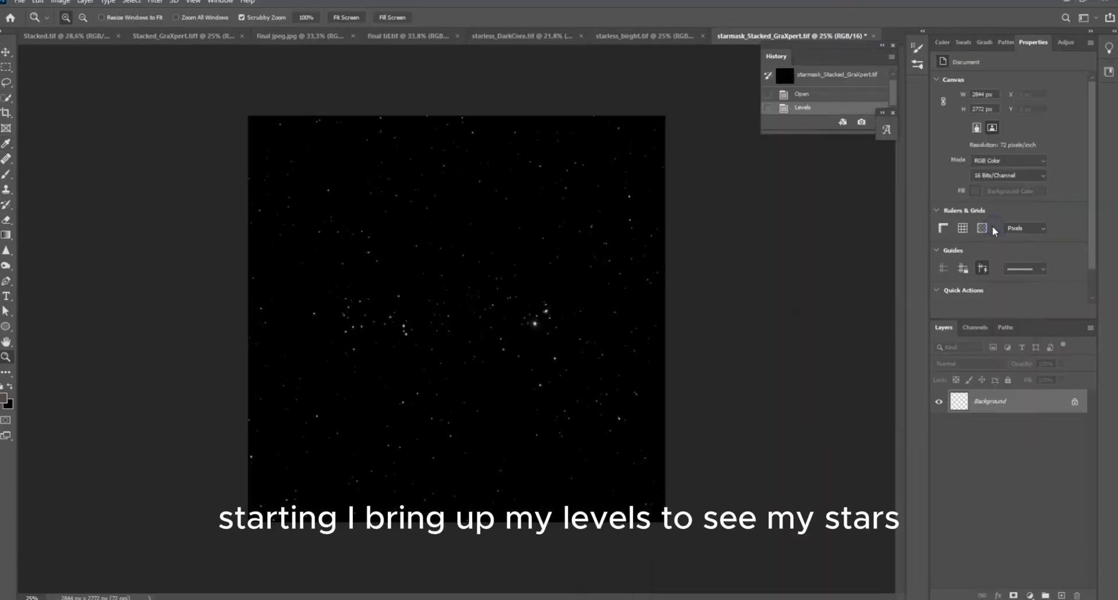
pyautogui.hotkey('ctrl', 'l')
pyautogui.moveTo(872, 335); pyautogui.dragTo(833, 337)
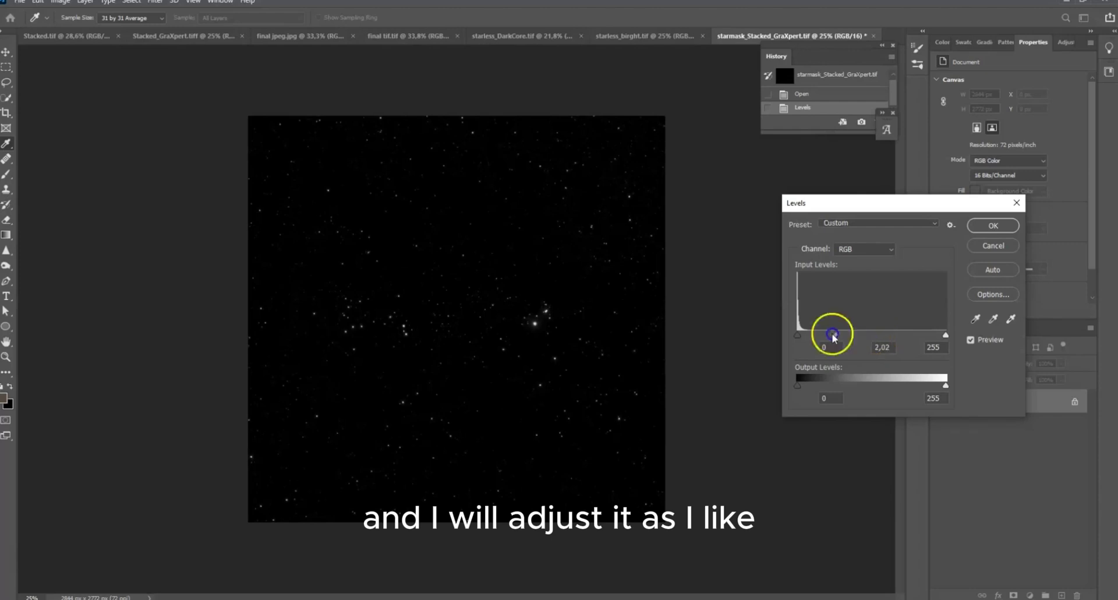
pyautogui.click(974, 229)
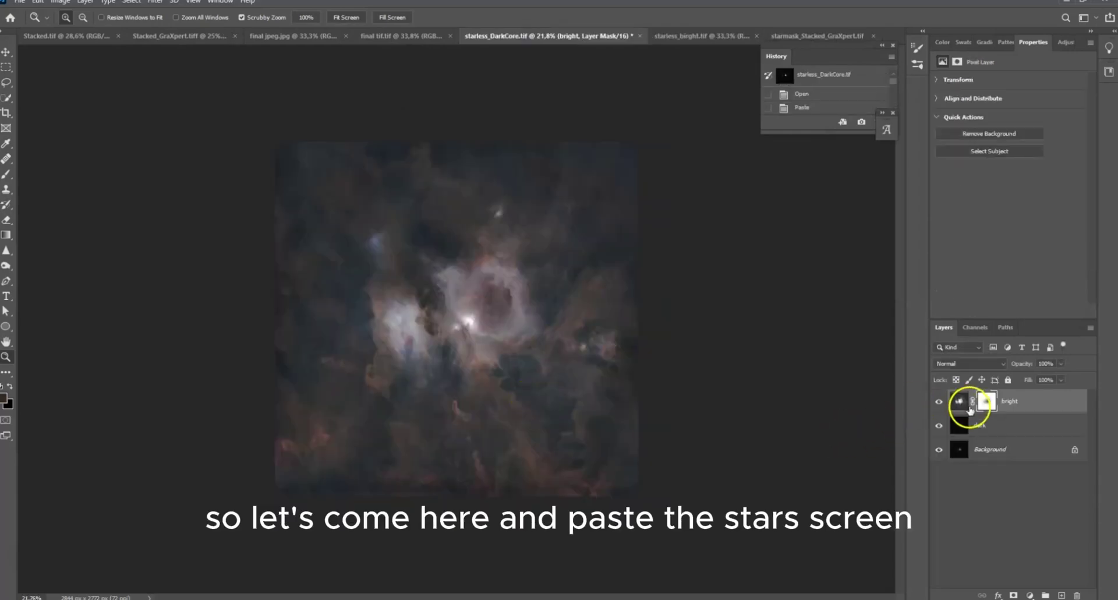
# - Paste the stars as Layer 1 above the bright layer, blended in Screen mode
pyautogui.click(960, 403)
pyautogui.hotkey('ctrl', 'v')
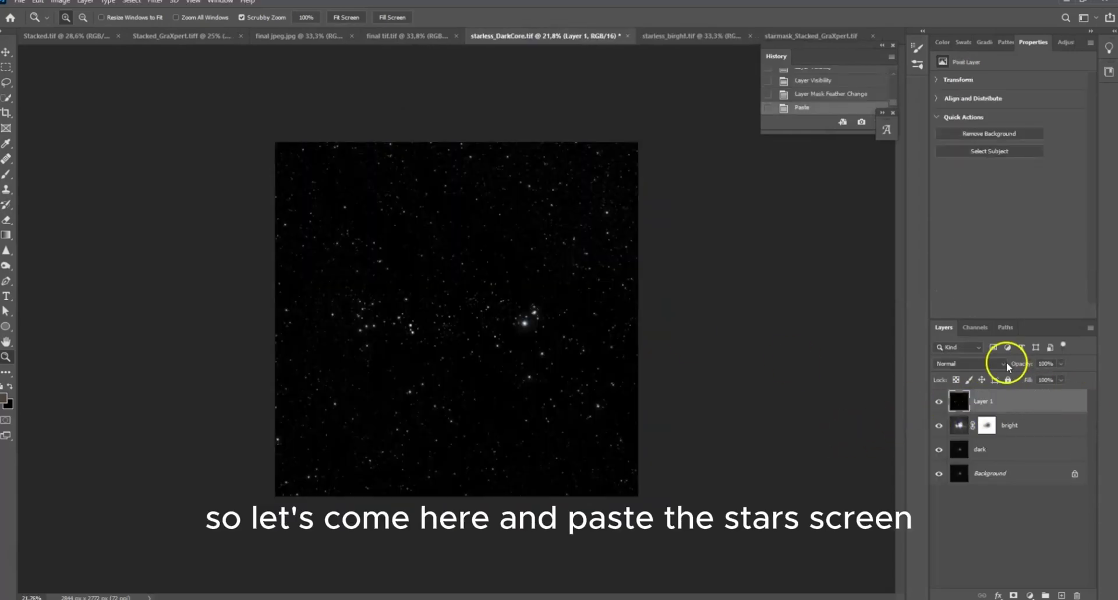
pyautogui.click(1005, 363)
pyautogui.click(984, 410)
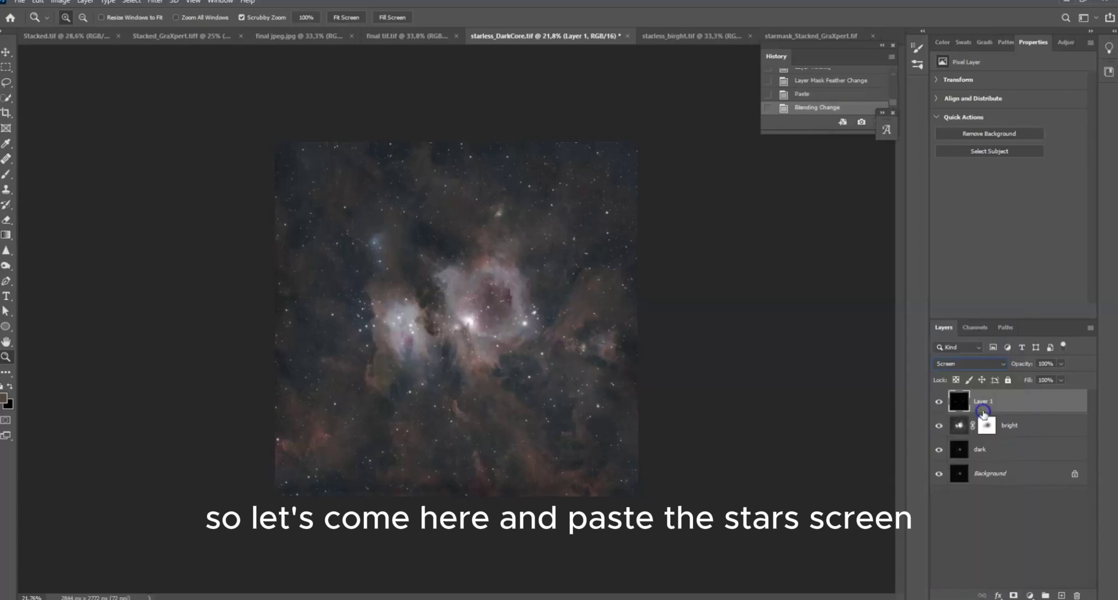
# - Brighten the stars layer by lifting its Levels midtones
pyautogui.moveTo(510, 311); pyautogui.dragTo(531, 313)
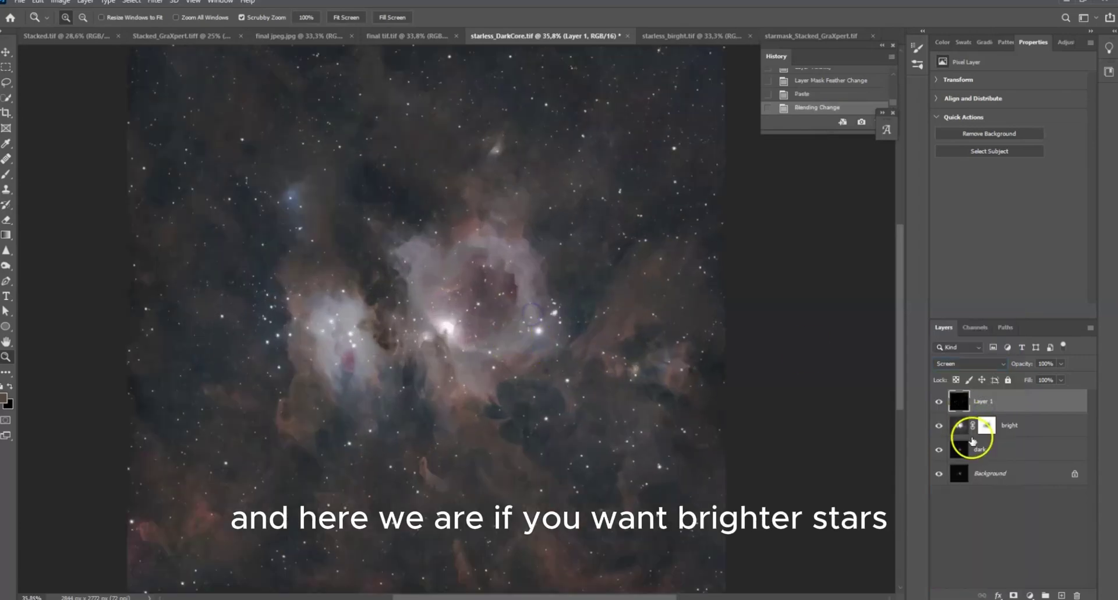
pyautogui.hotkey('ctrl', 'l')
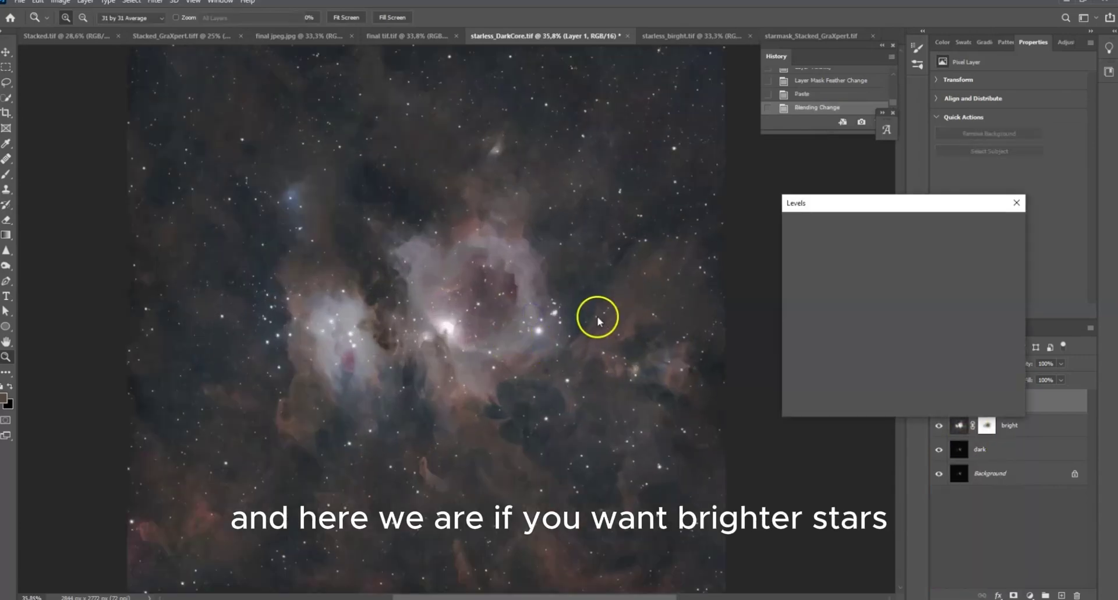
pyautogui.moveTo(872, 337)
pyautogui.mouseDown()
pyautogui.moveTo(813, 334)
pyautogui.moveTo(931, 335)
pyautogui.moveTo(830, 333)
pyautogui.moveTo(906, 330)
pyautogui.moveTo(854, 334)
pyautogui.mouseUp()
pyautogui.click(1016, 406)
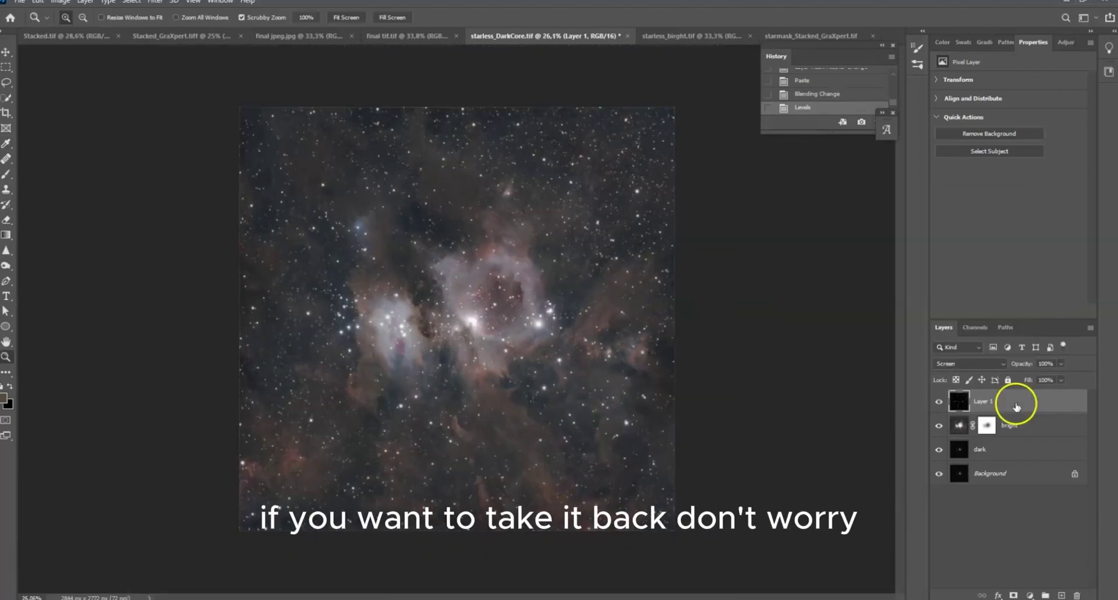
pyautogui.hotkey('ctrl', 'l')
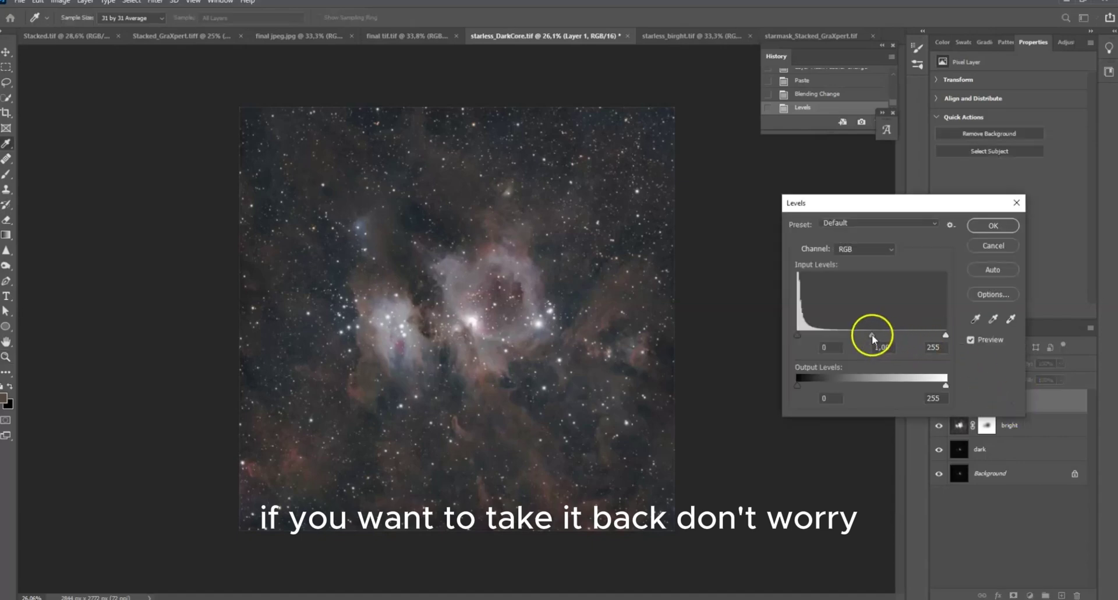
pyautogui.moveTo(872, 334)
pyautogui.mouseDown()
pyautogui.moveTo(898, 338)
pyautogui.moveTo(888, 338)
pyautogui.mouseUp()
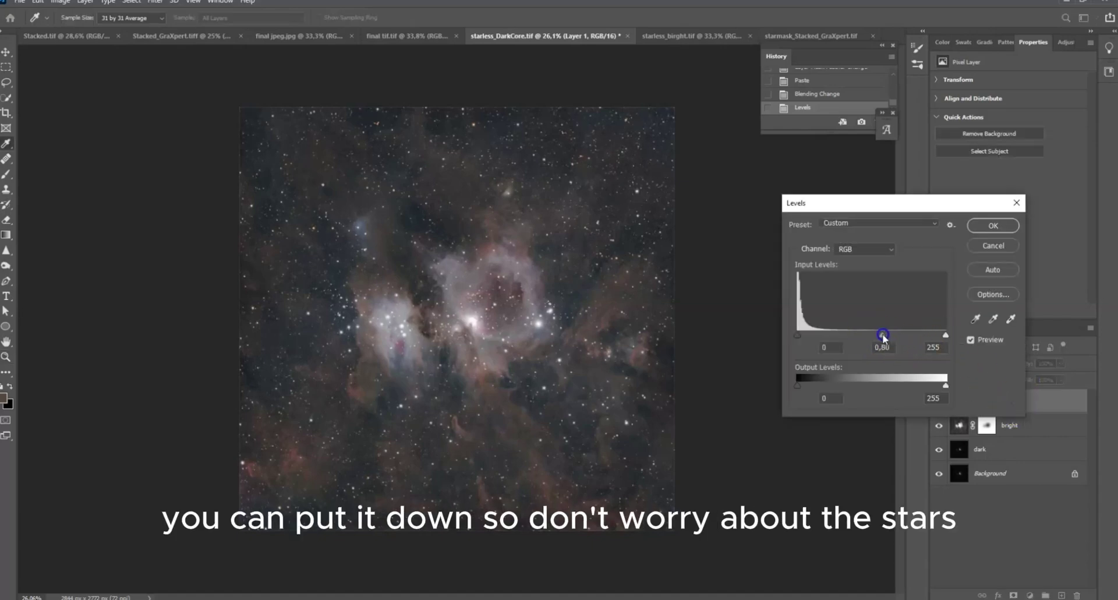
pyautogui.click(994, 250)
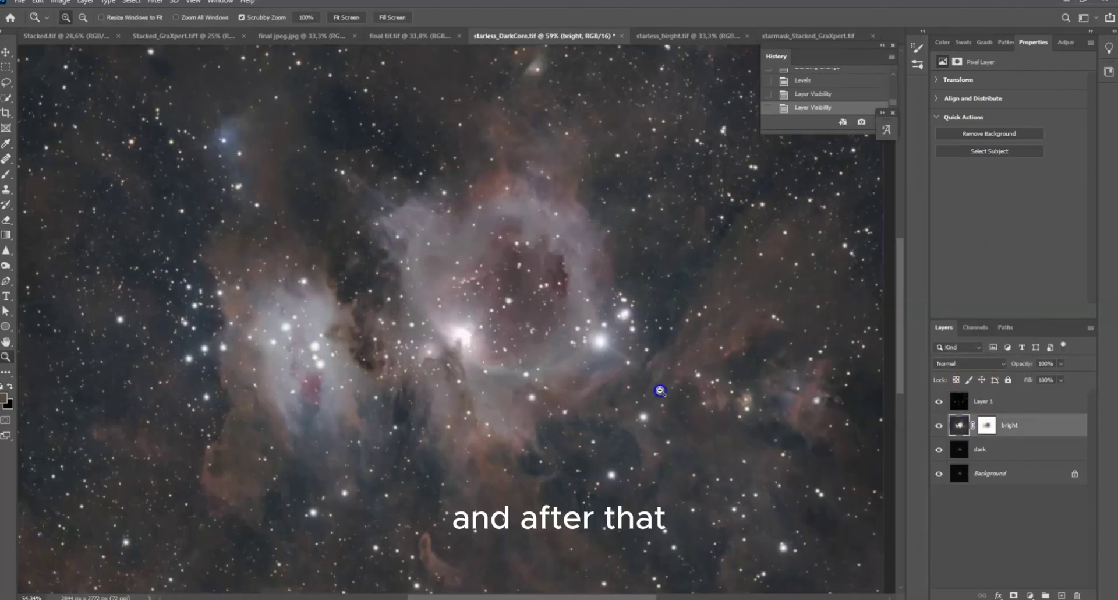
pyautogui.moveTo(660, 390); pyautogui.dragTo(633, 393)
pyautogui.moveTo(482, 293); pyautogui.dragTo(520, 287)
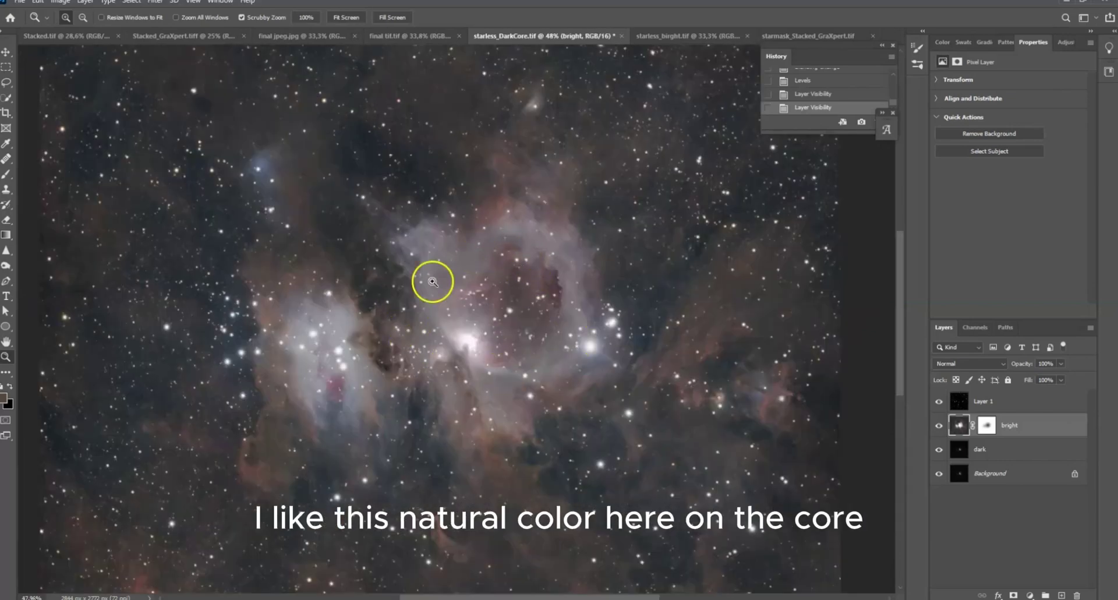
pyautogui.moveTo(618, 353); pyautogui.dragTo(518, 332)
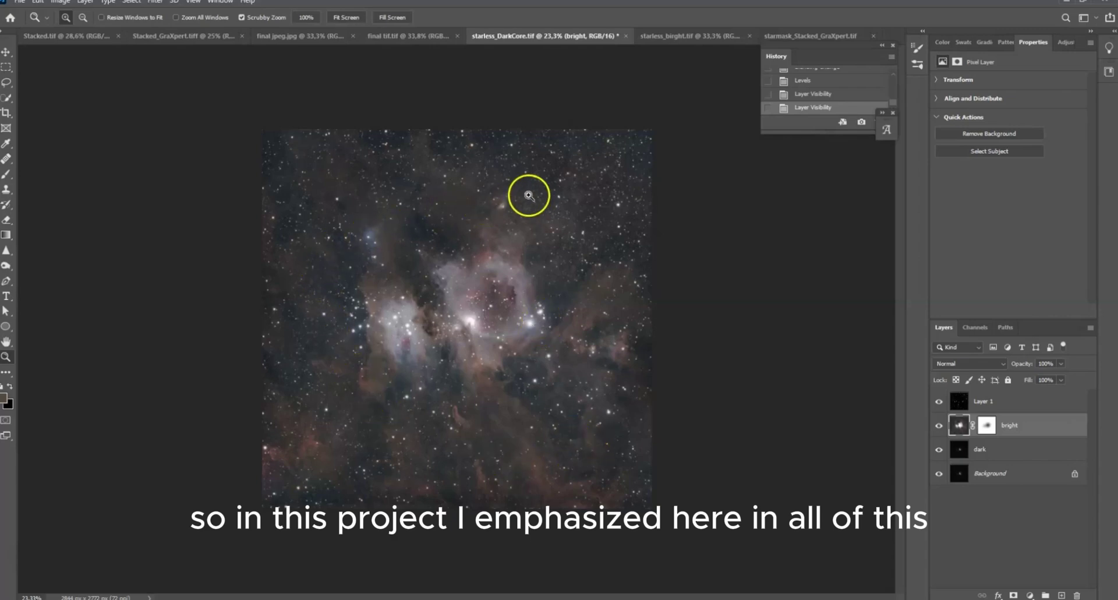
pyautogui.click(354, 388)
pyautogui.moveTo(466, 452); pyautogui.dragTo(486, 452)
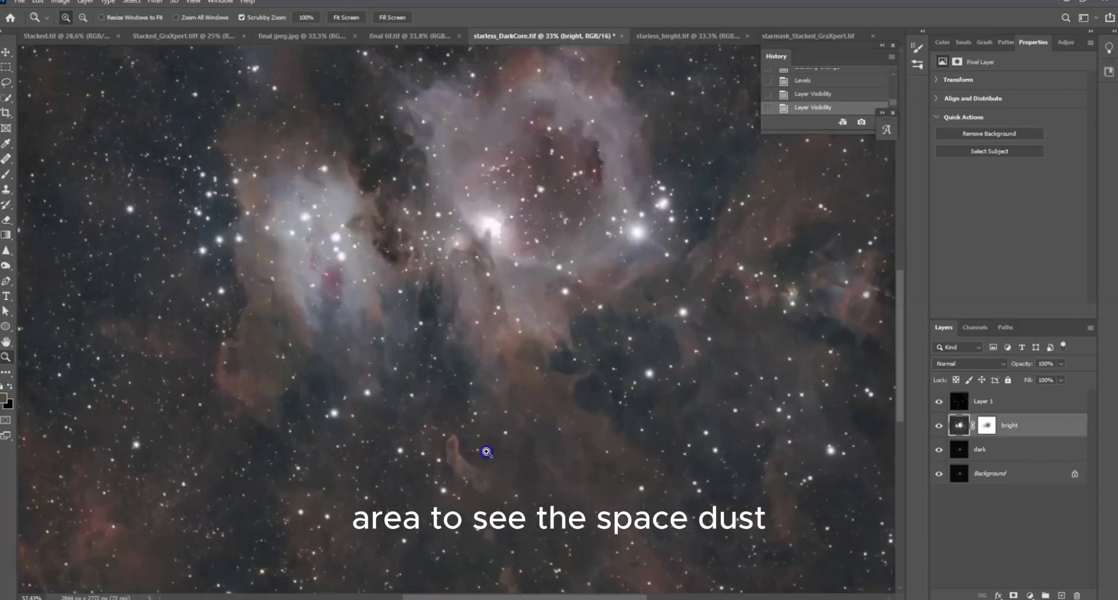
pyautogui.moveTo(677, 394); pyautogui.dragTo(667, 394)
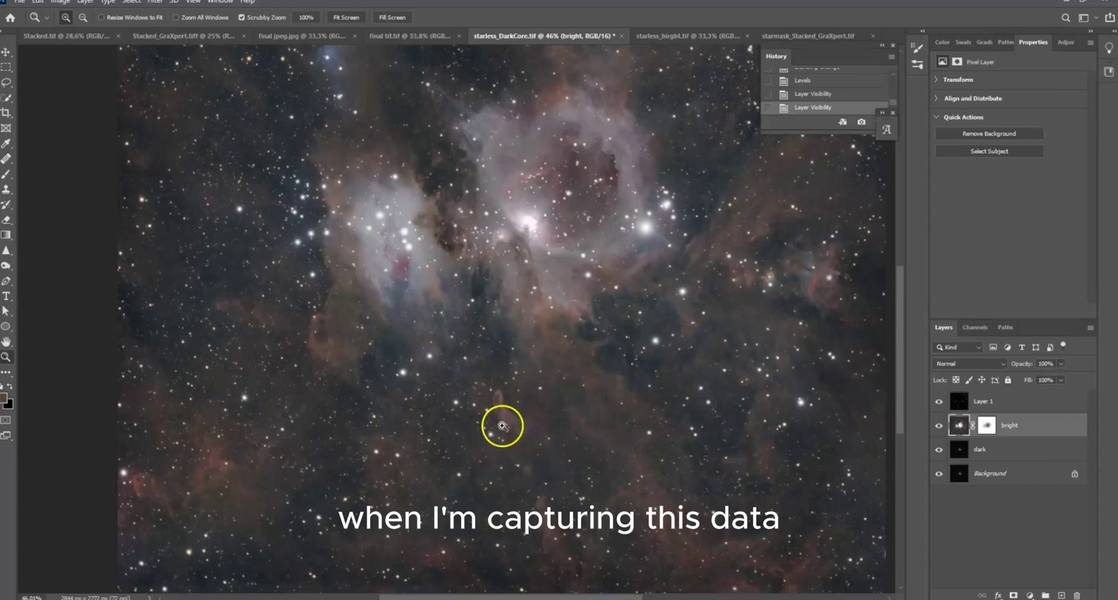
pyautogui.moveTo(663, 408); pyautogui.dragTo(649, 407)
pyautogui.moveTo(721, 372); pyautogui.dragTo(756, 376)
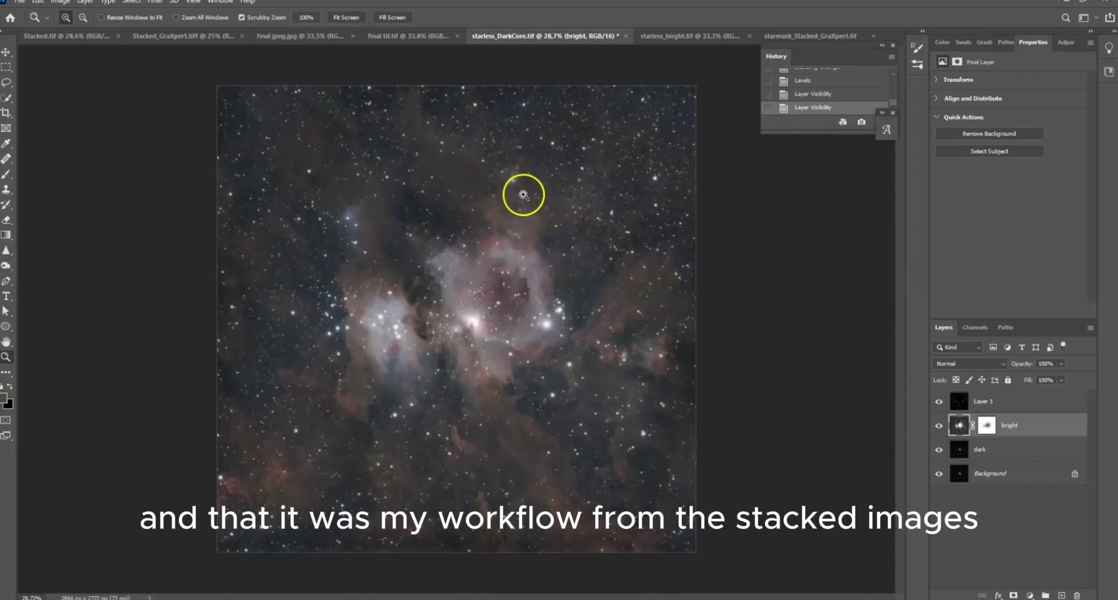
pyautogui.click(92, 37)
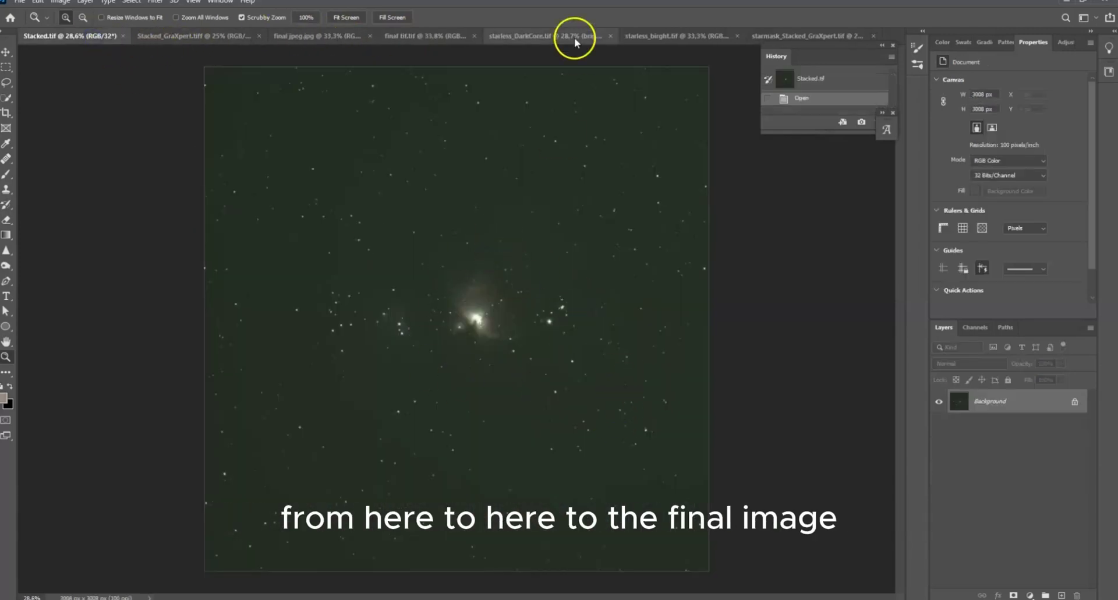
pyautogui.click(554, 36)
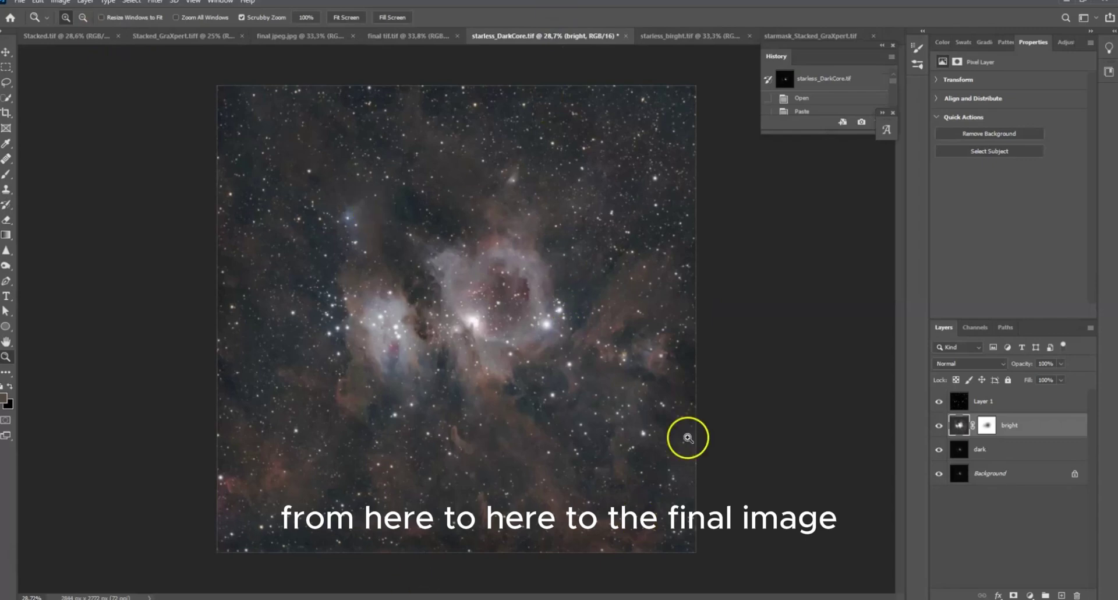
pyautogui.hotkey('ctrl', '+')
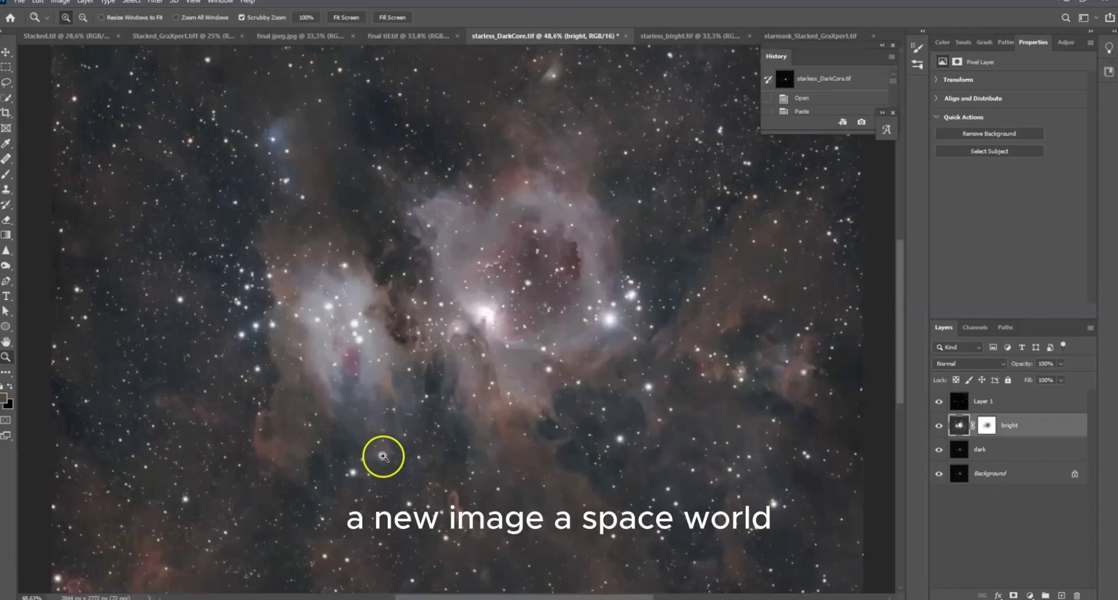
pyautogui.scroll(1, 550, 157)
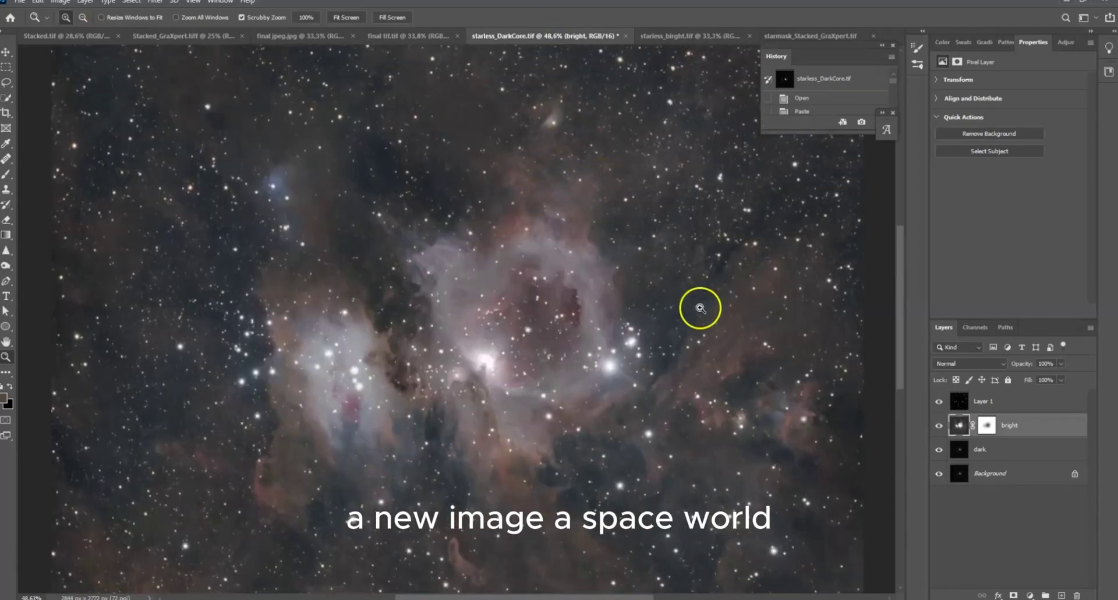
pyautogui.scroll(-4, 643, 311)
pyautogui.scroll(3, 643, 311)
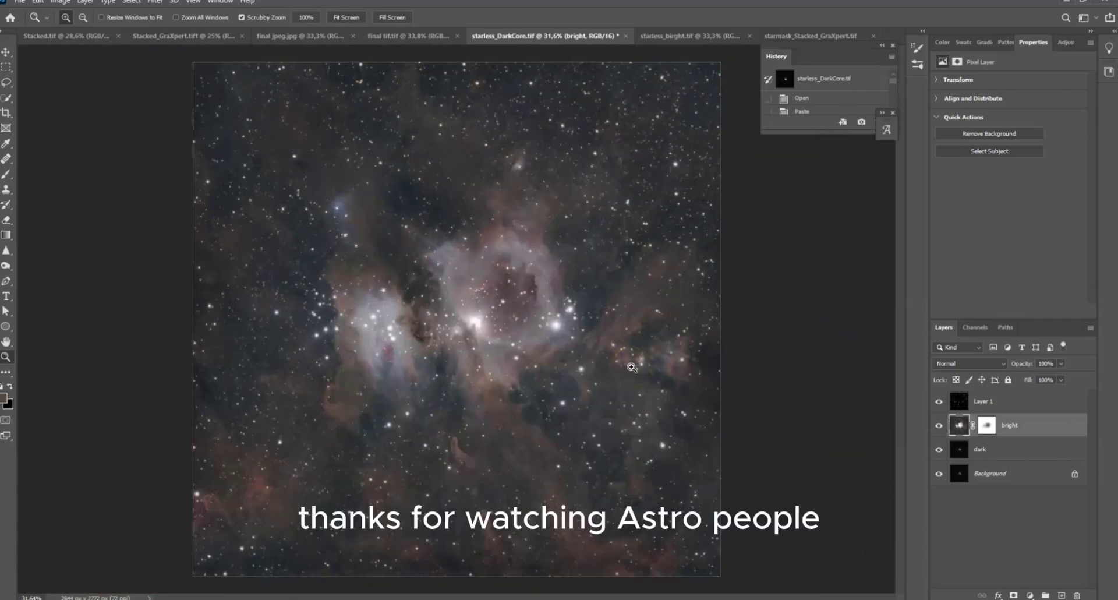
pyautogui.moveTo(671, 315); pyautogui.dragTo(671, 318)
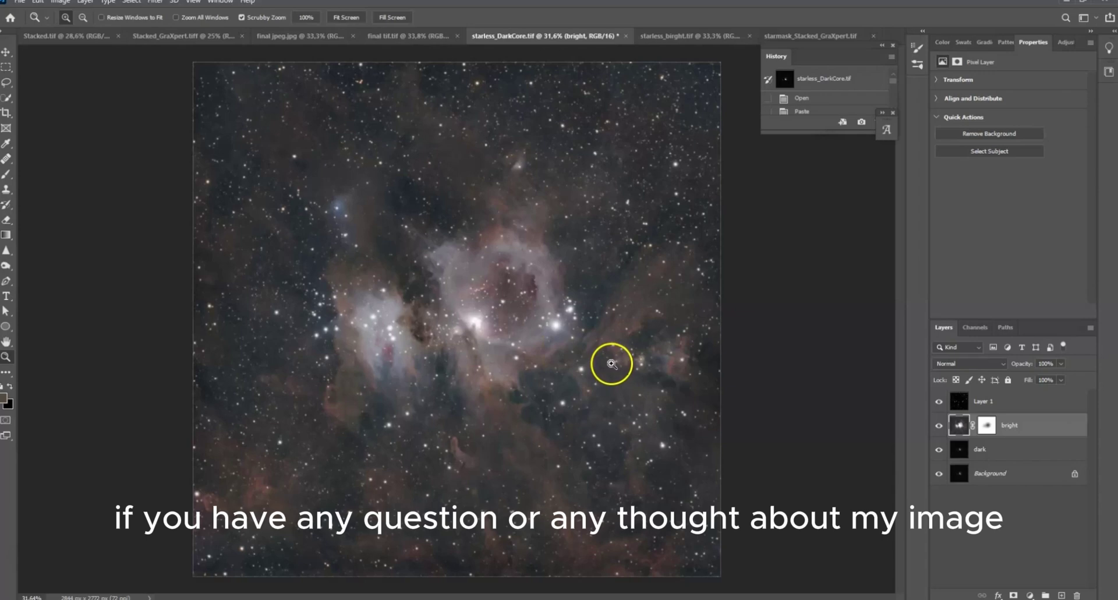
pyautogui.scroll(3, 476, 464)
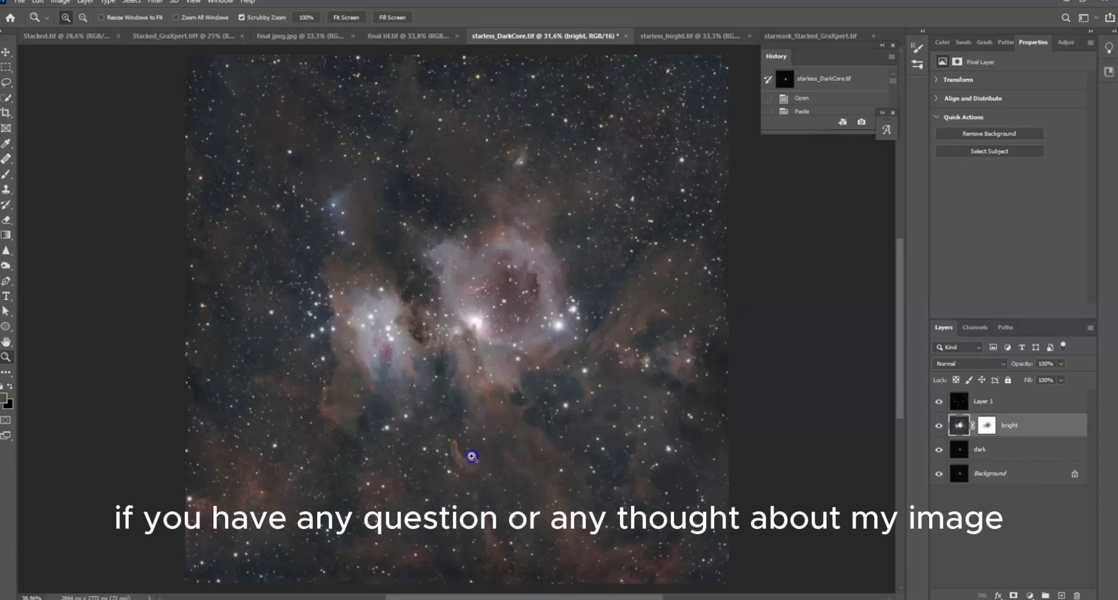
pyautogui.scroll(-2, 476, 464)
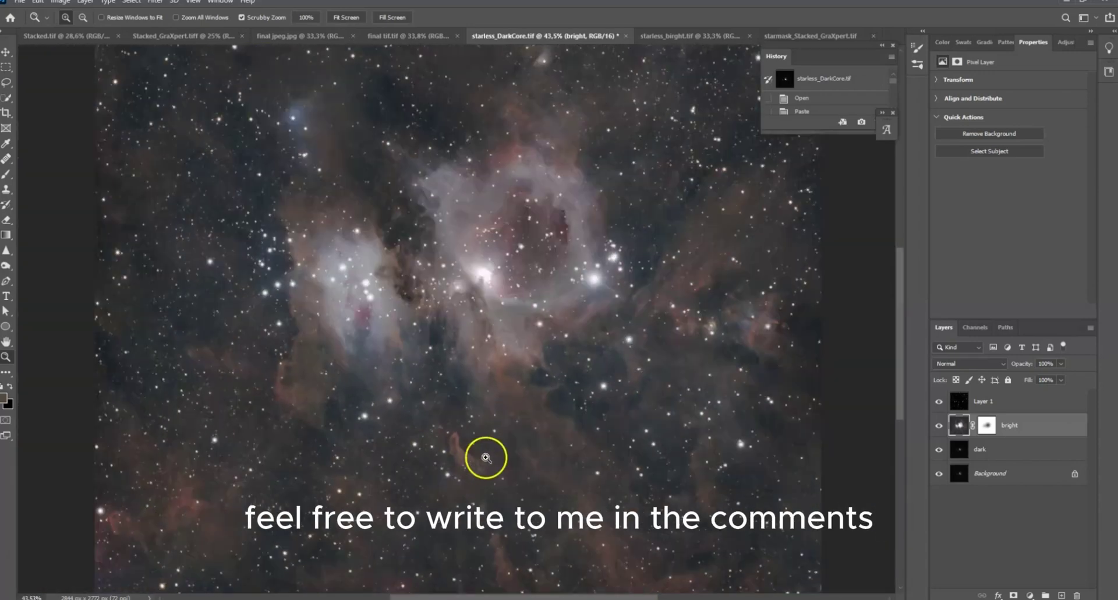
pyautogui.moveTo(379, 279); pyautogui.dragTo(408, 282)
pyautogui.moveTo(707, 270); pyautogui.dragTo(668, 267)
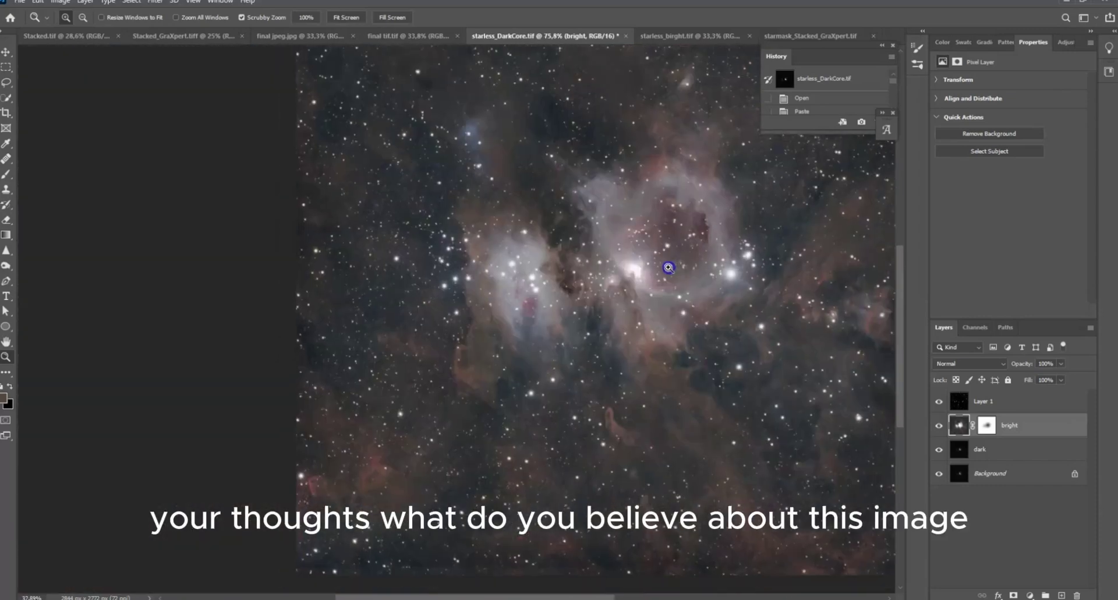
pyautogui.scroll(-1, 669, 267)
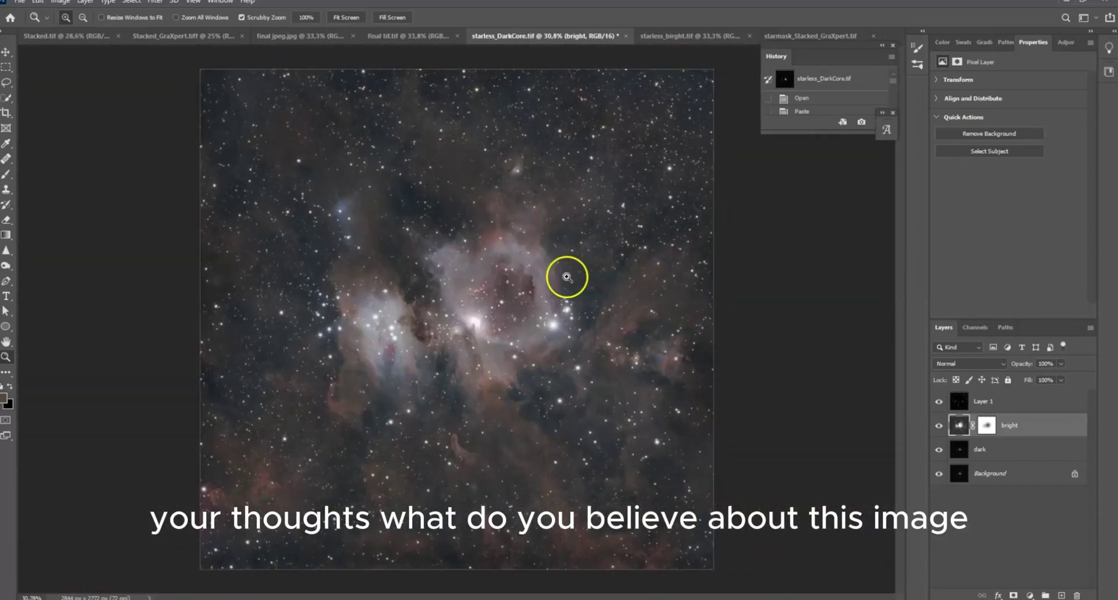